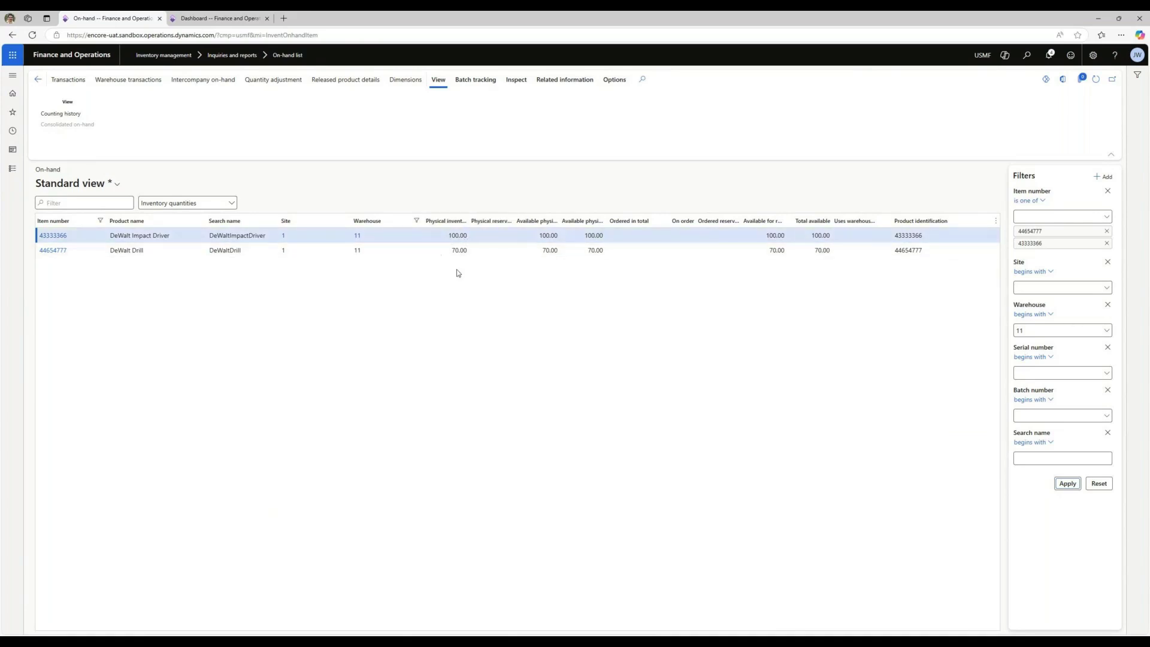
# Open the item counting journal list in Inventory management in the second browser tab
pyautogui.click(243, 18)
pyautogui.click(13, 168)
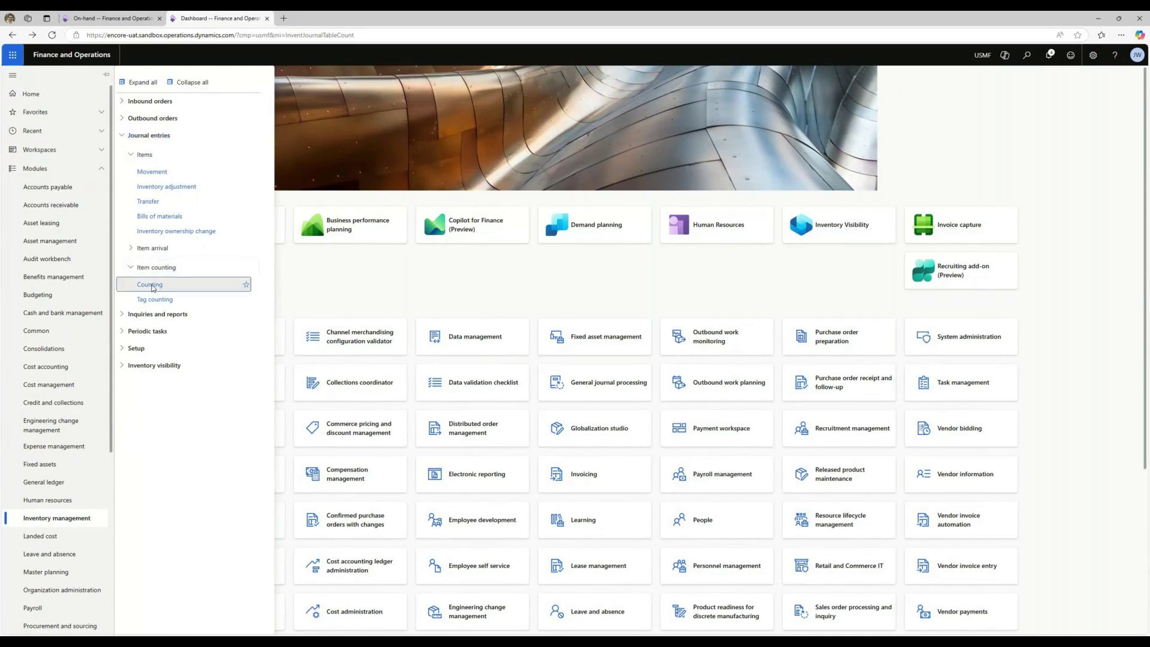
pyautogui.click(150, 284)
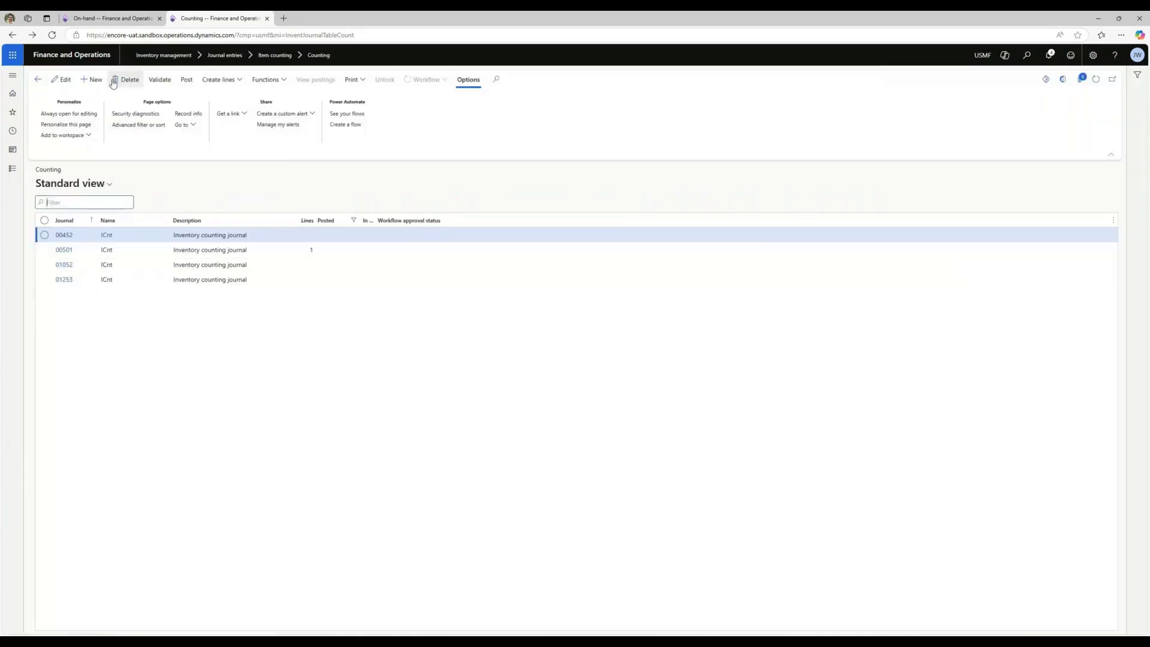
# Create a new inventory counting journal for site 1 and warehouse 11
pyautogui.click(93, 79)
pyautogui.click(1068, 146)
pyautogui.click(1066, 173)
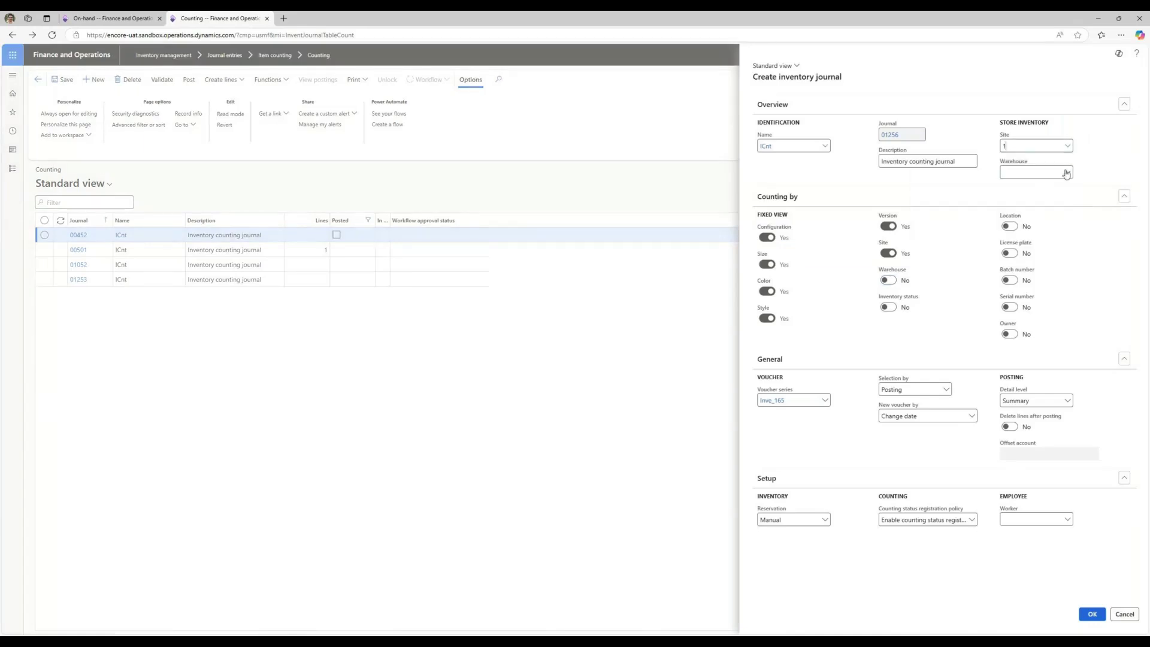
pyautogui.click(1067, 173)
pyautogui.click(869, 204)
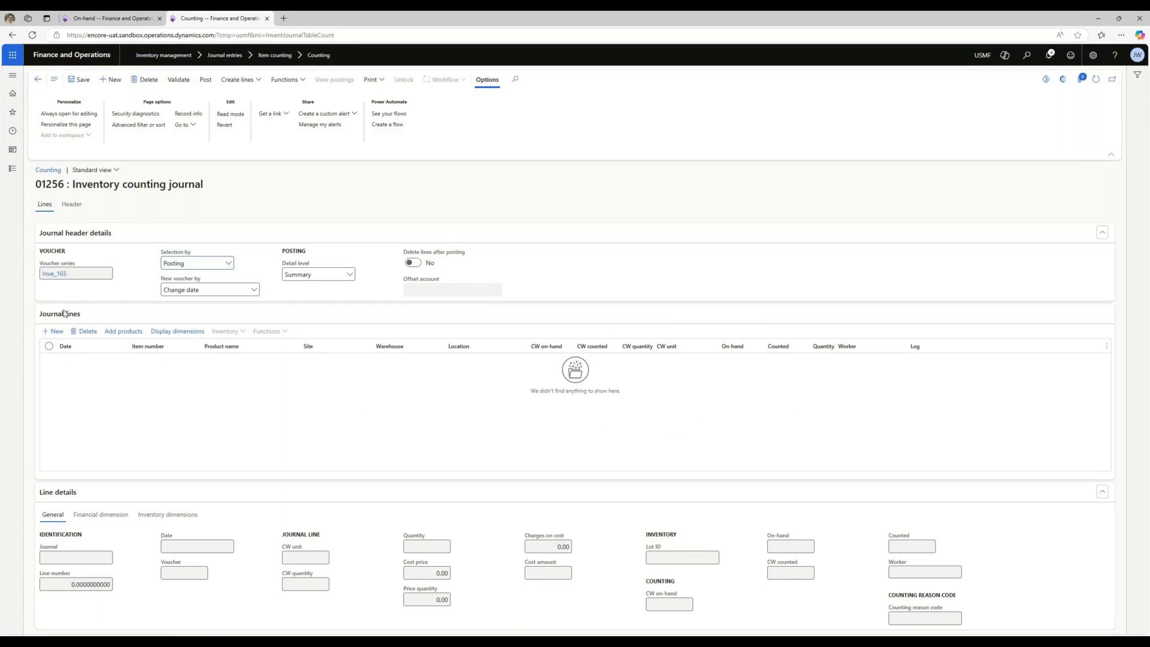
# Add a journal line for item 43333366, copied from the on-hand list, with a counted quantity of 110
pyautogui.click(55, 331)
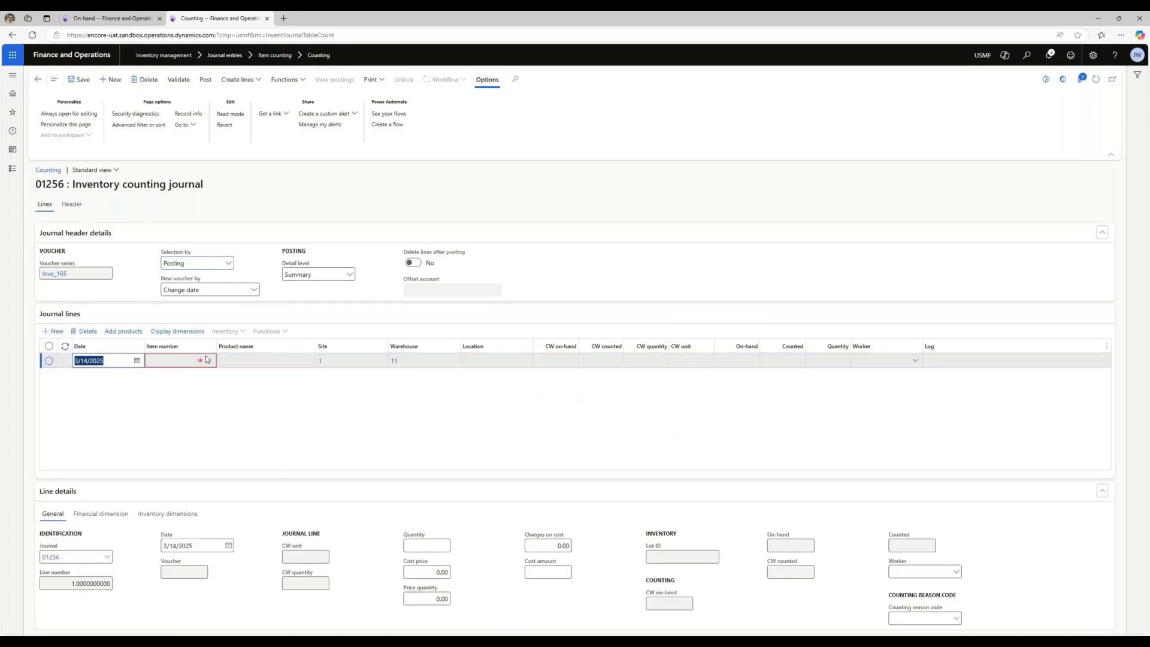
pyautogui.click(79, 15)
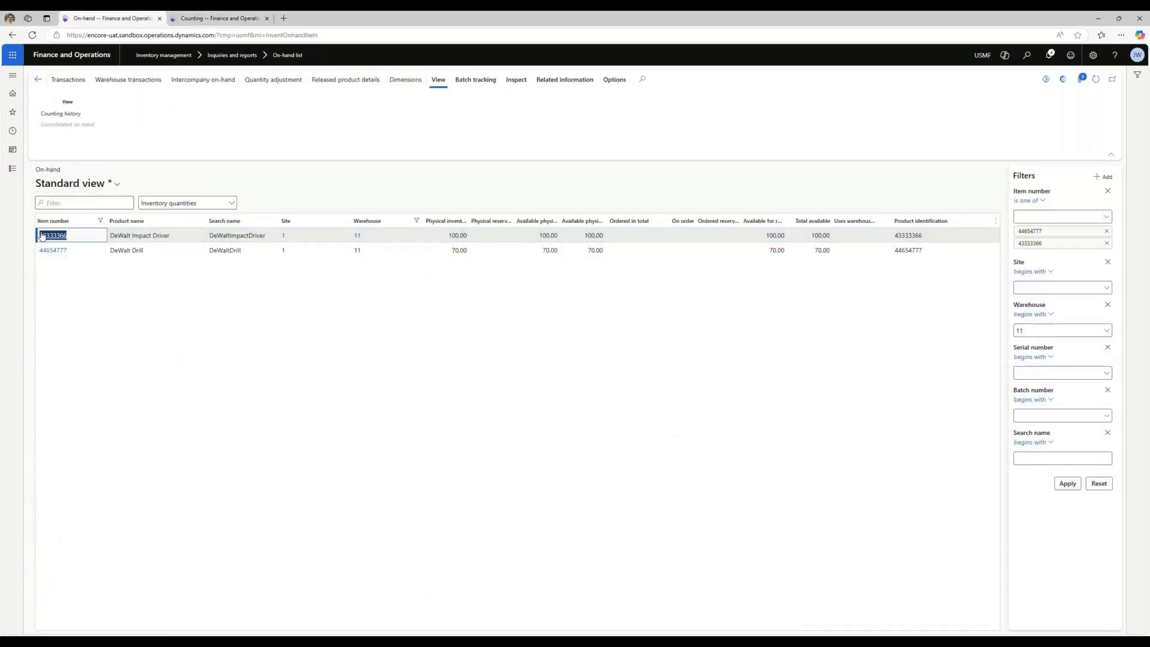
pyautogui.click(174, 15)
pyautogui.write('43333366')
pyautogui.press('Tab')
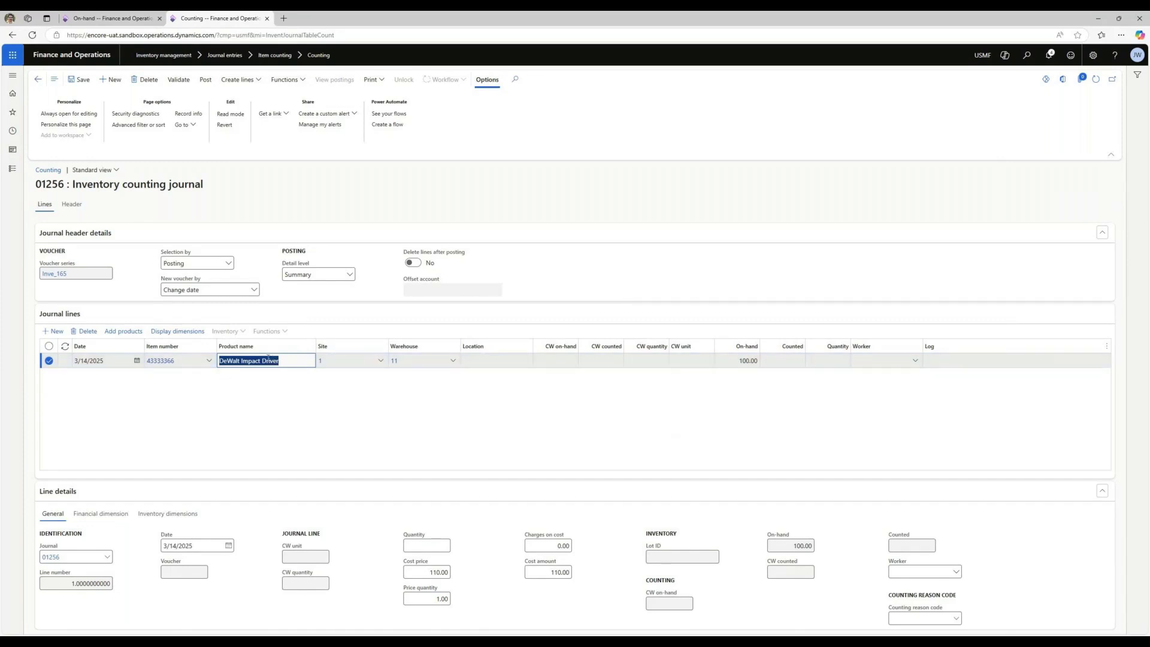
pyautogui.click(260, 405)
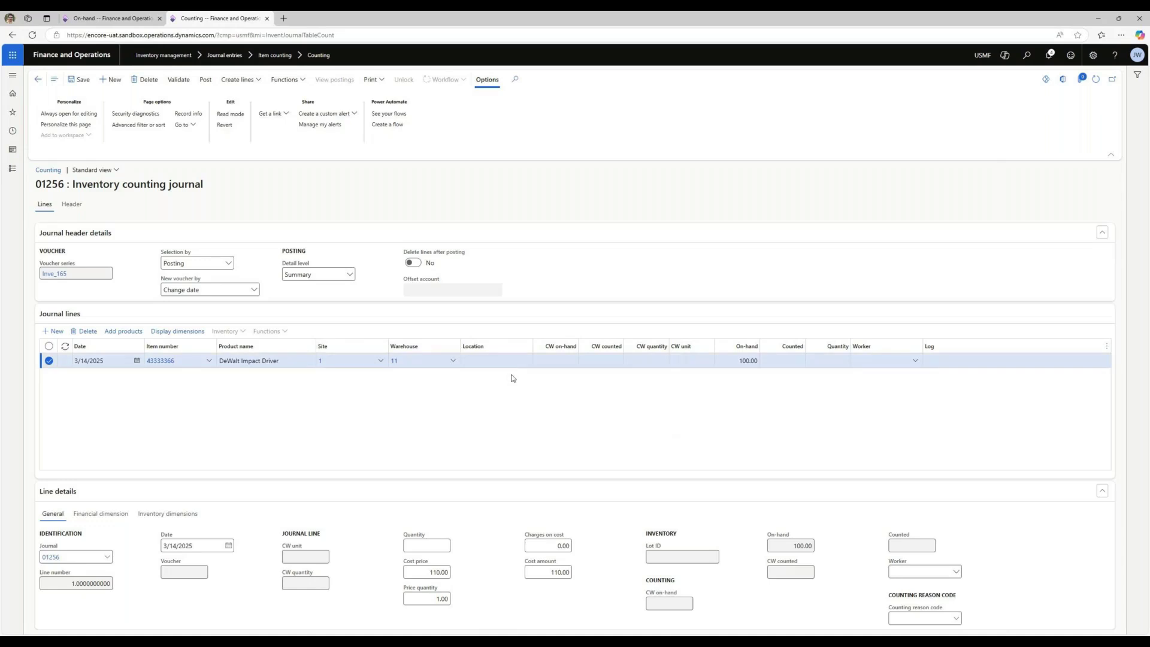
pyautogui.click(767, 360)
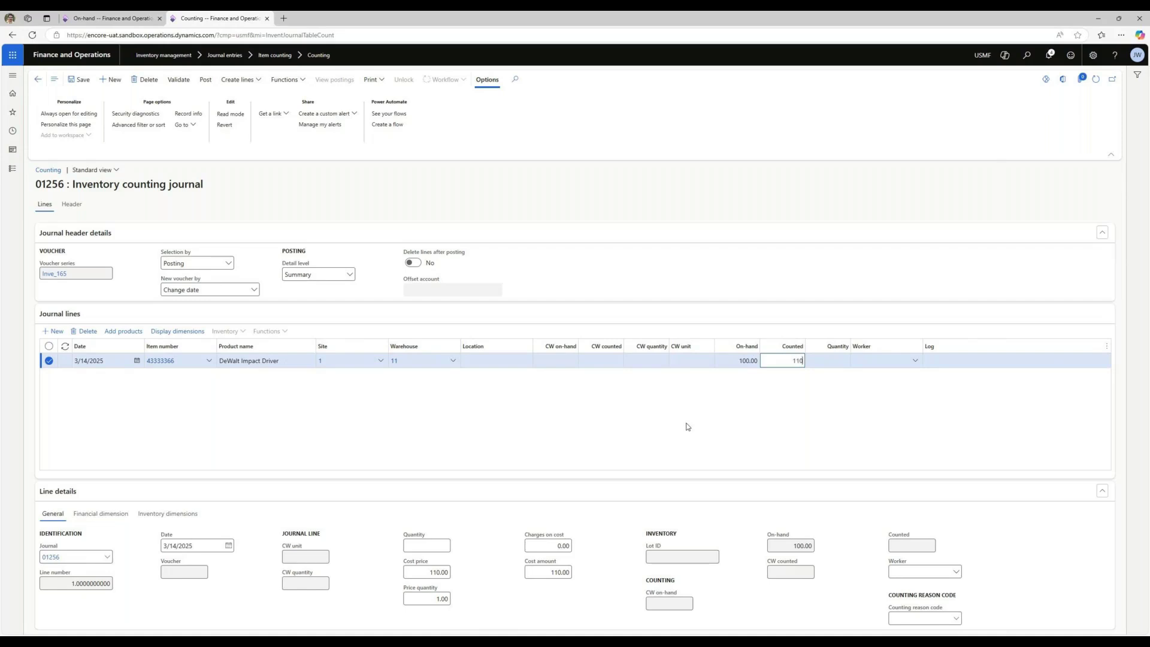
pyautogui.click(687, 426)
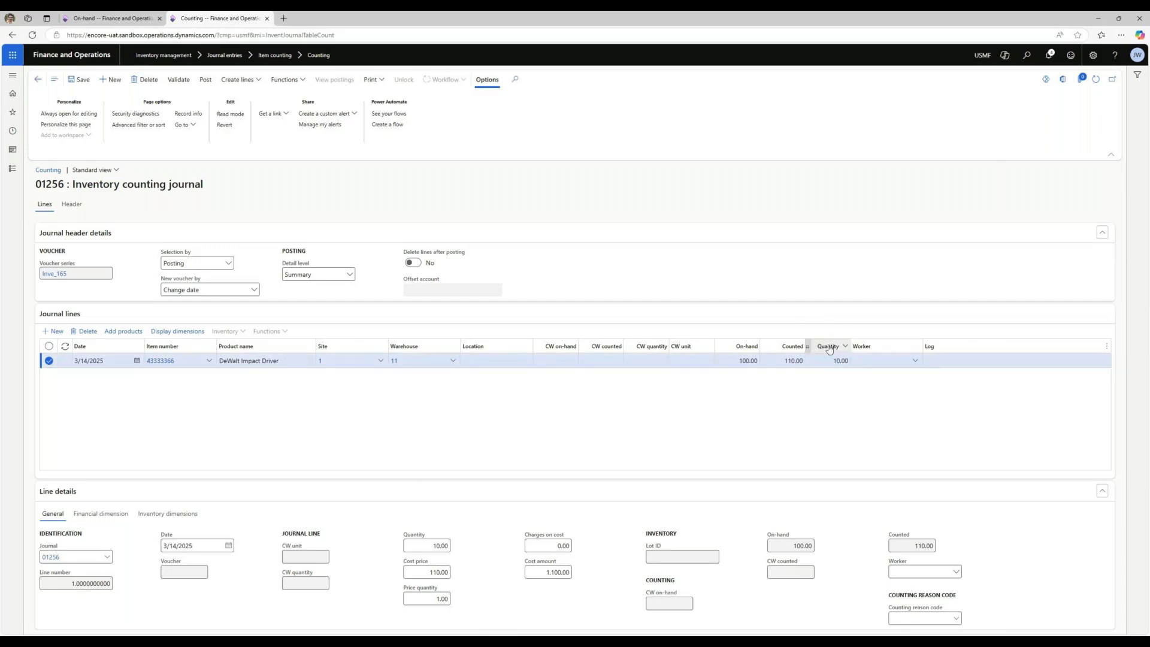
# Check which counting reason codes are available for the impact driver line, leaving the worker and reason code empty
pyautogui.click(909, 361)
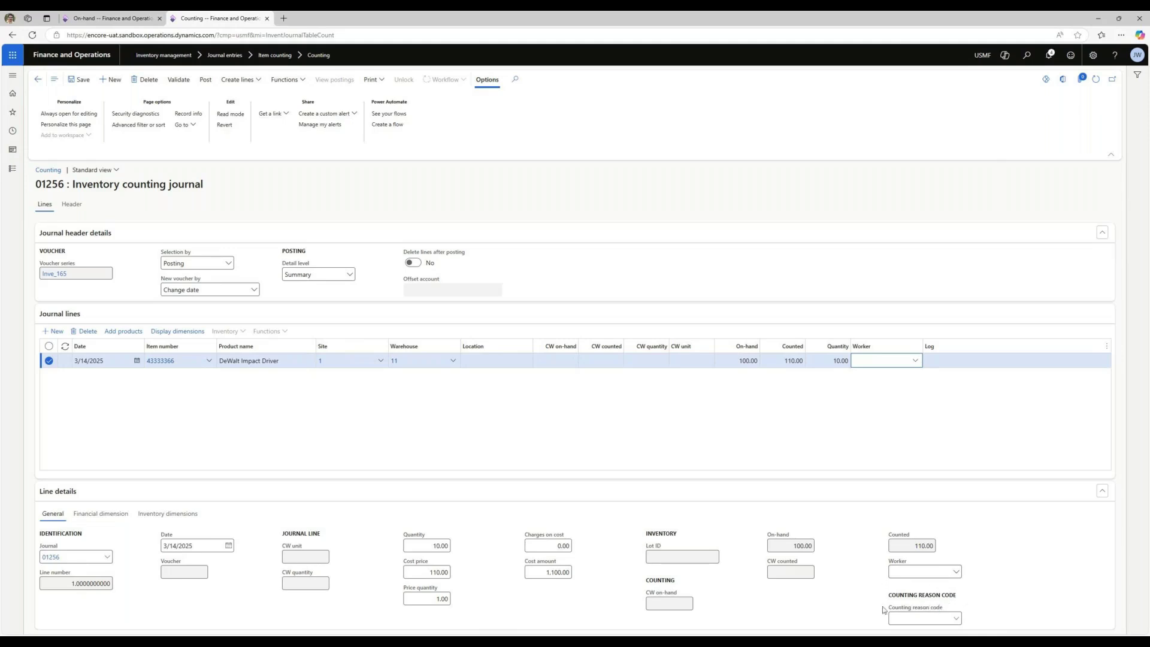
pyautogui.click(956, 619)
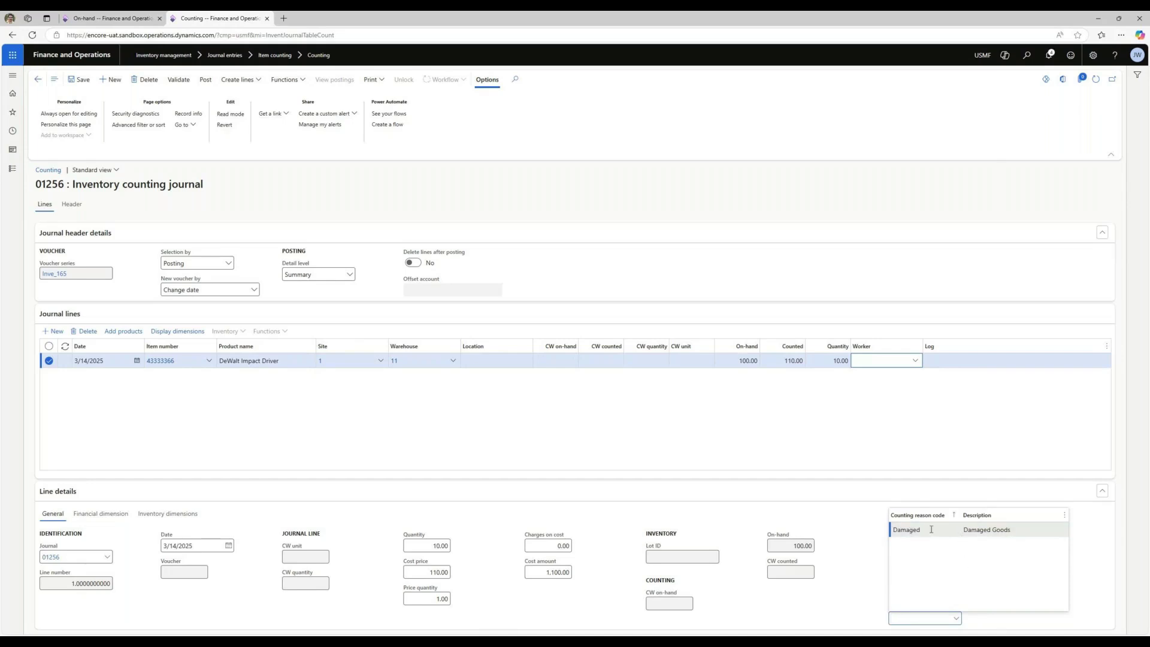
pyautogui.click(852, 554)
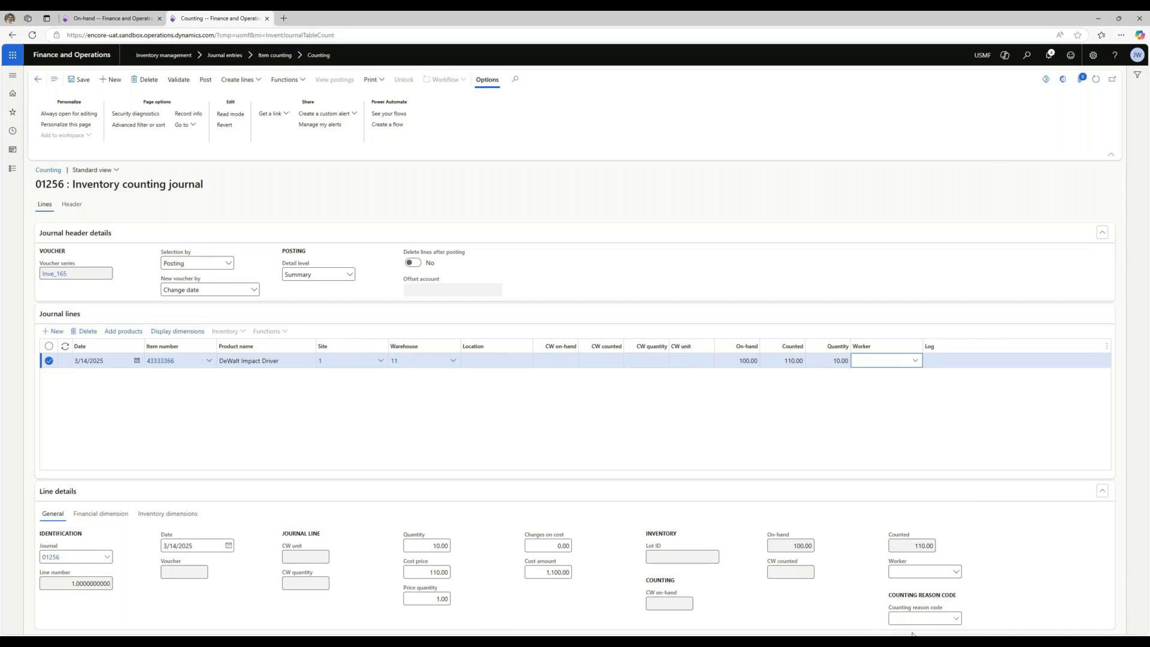
# Add another counting journal line for item 44654777, copying the item number from the on-hand list
pyautogui.click(53, 332)
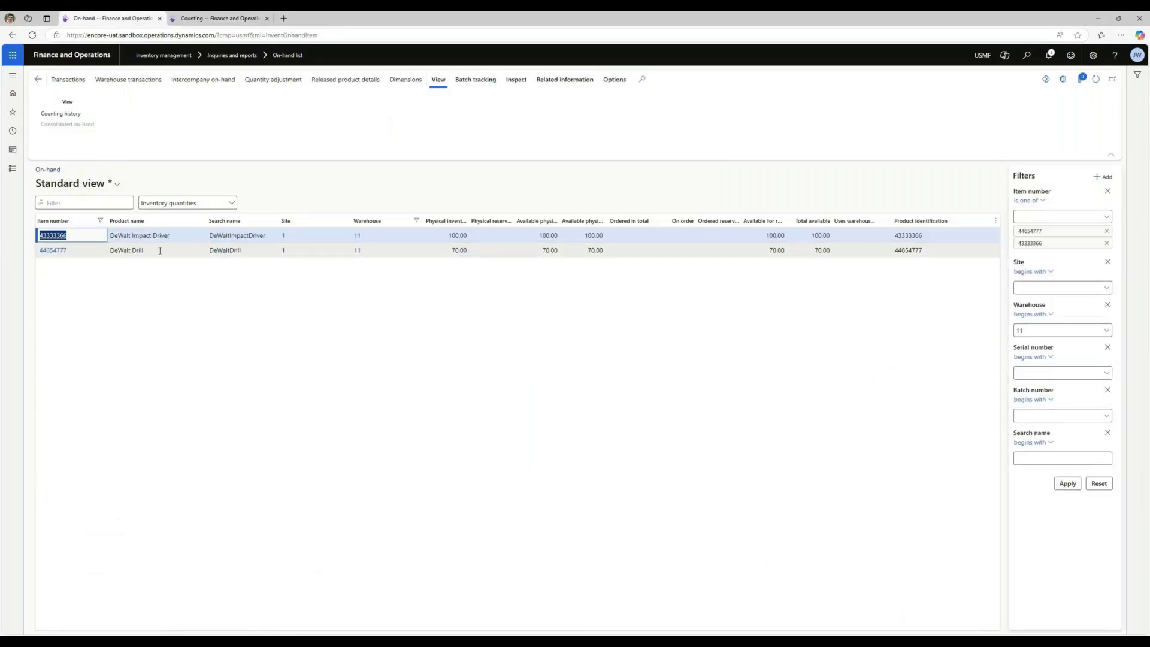
pyautogui.click(56, 250)
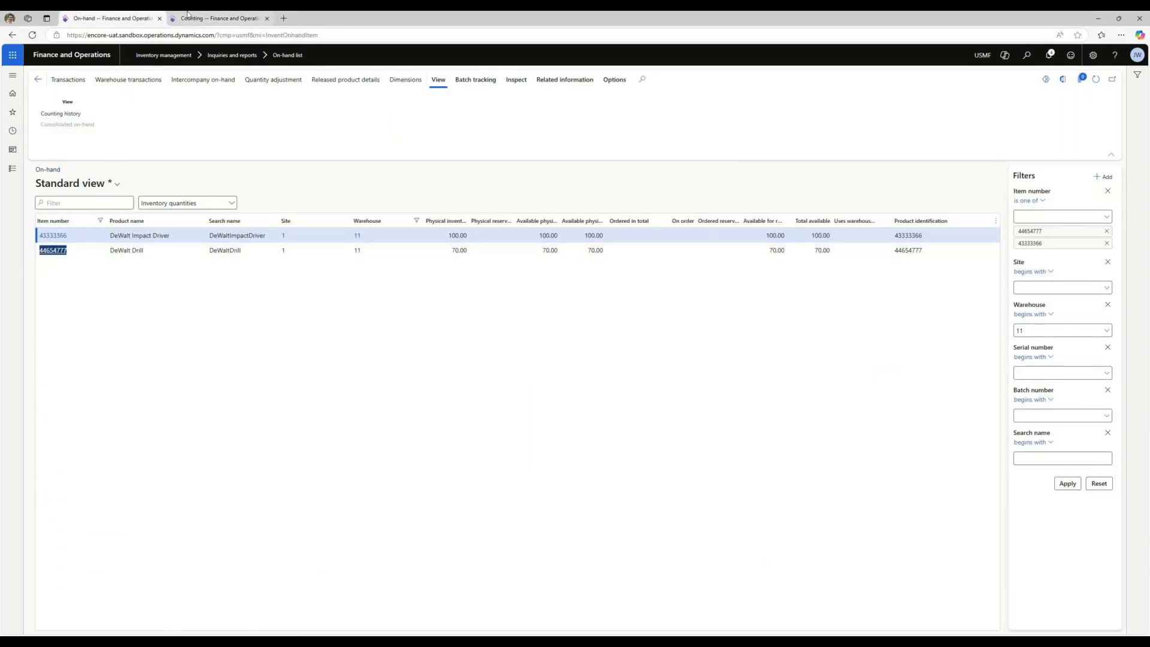
pyautogui.click(178, 14)
pyautogui.press('Tab')
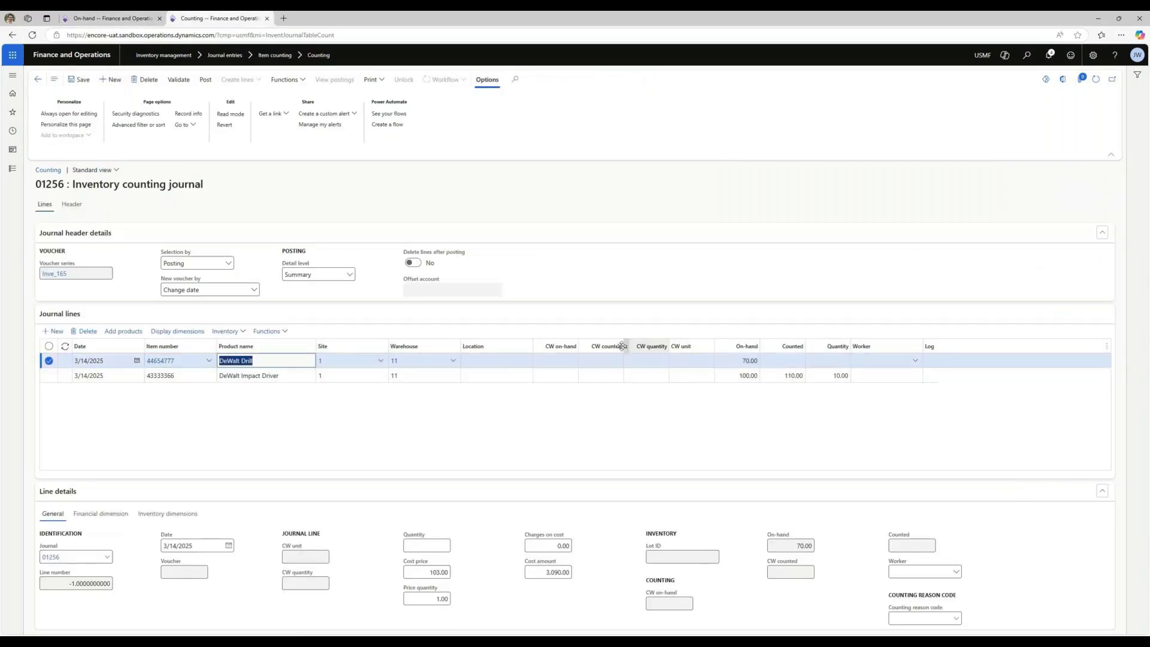
# Set the counted quantity of the DeWalt Drill line to 65 and post the counting journal
pyautogui.click(783, 360)
pyautogui.write('65')
pyautogui.press('Tab')
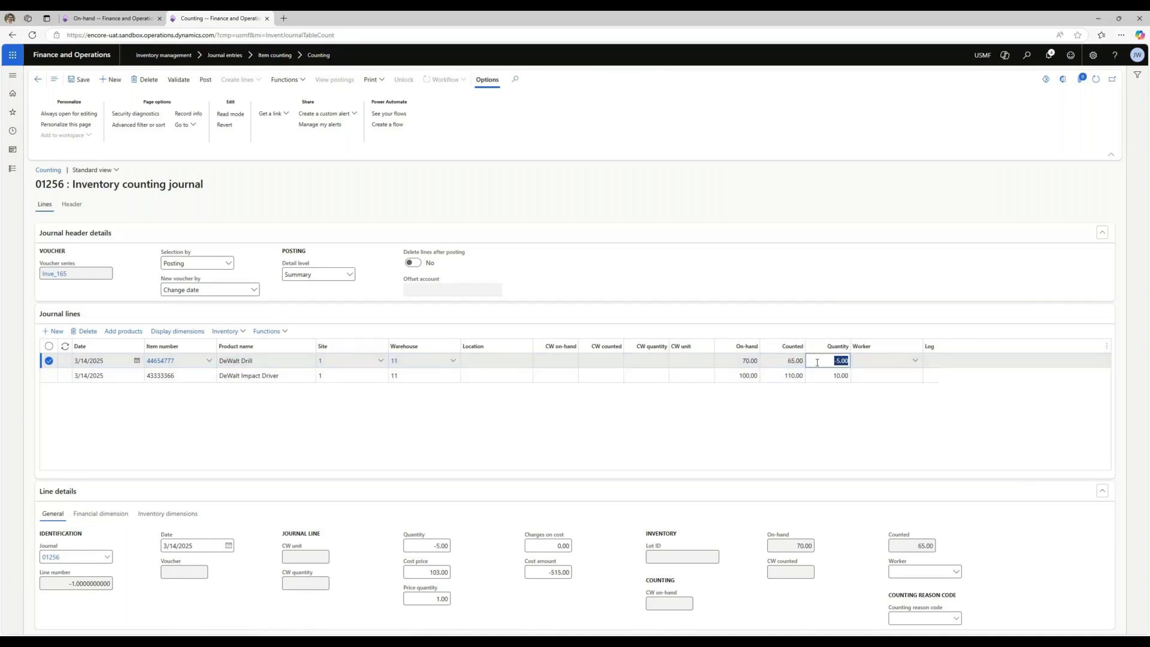
pyautogui.click(817, 402)
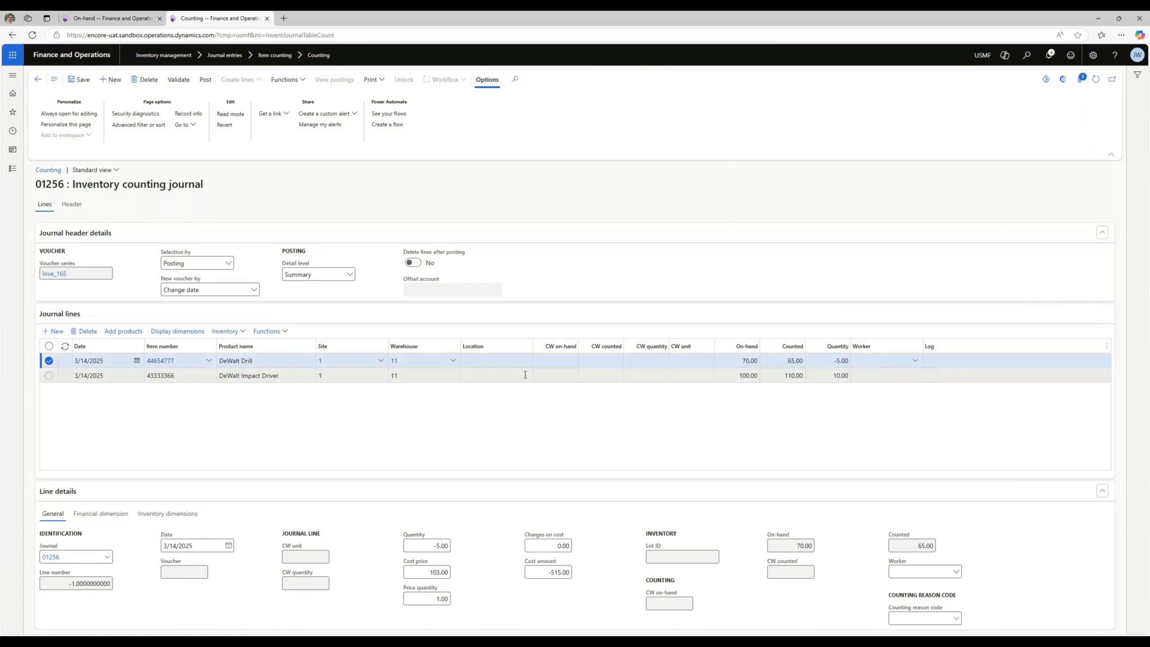
pyautogui.click(207, 79)
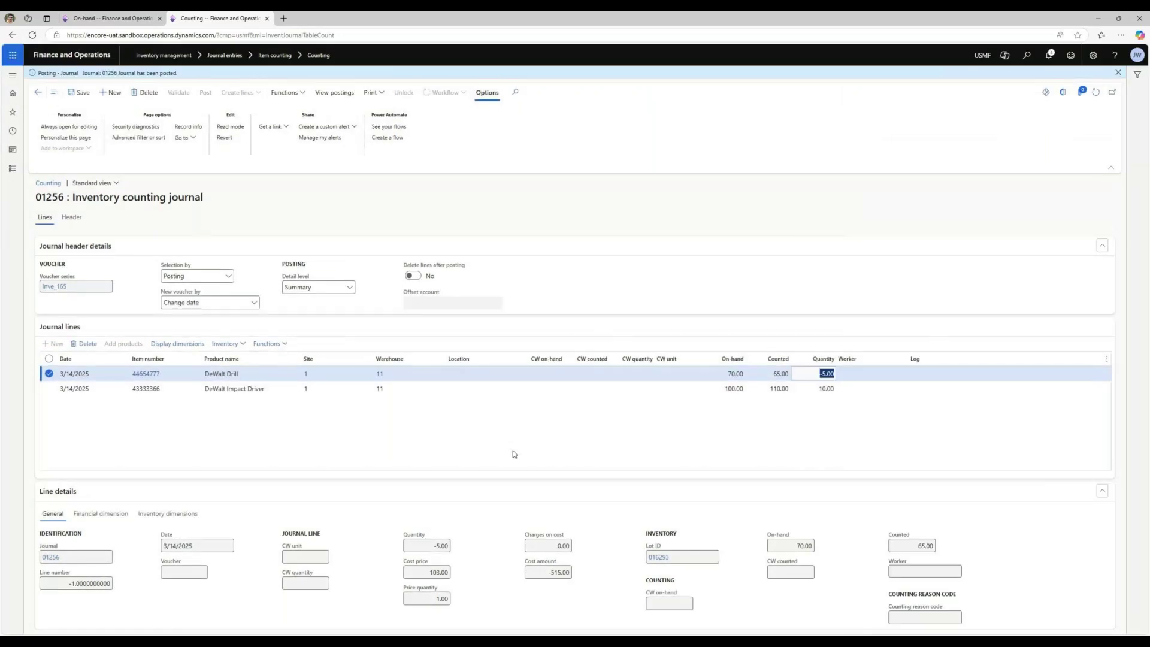
# Review the inventory transactions of item 43333366 and its linked counting journal, and return to the on-hand list
pyautogui.click(116, 17)
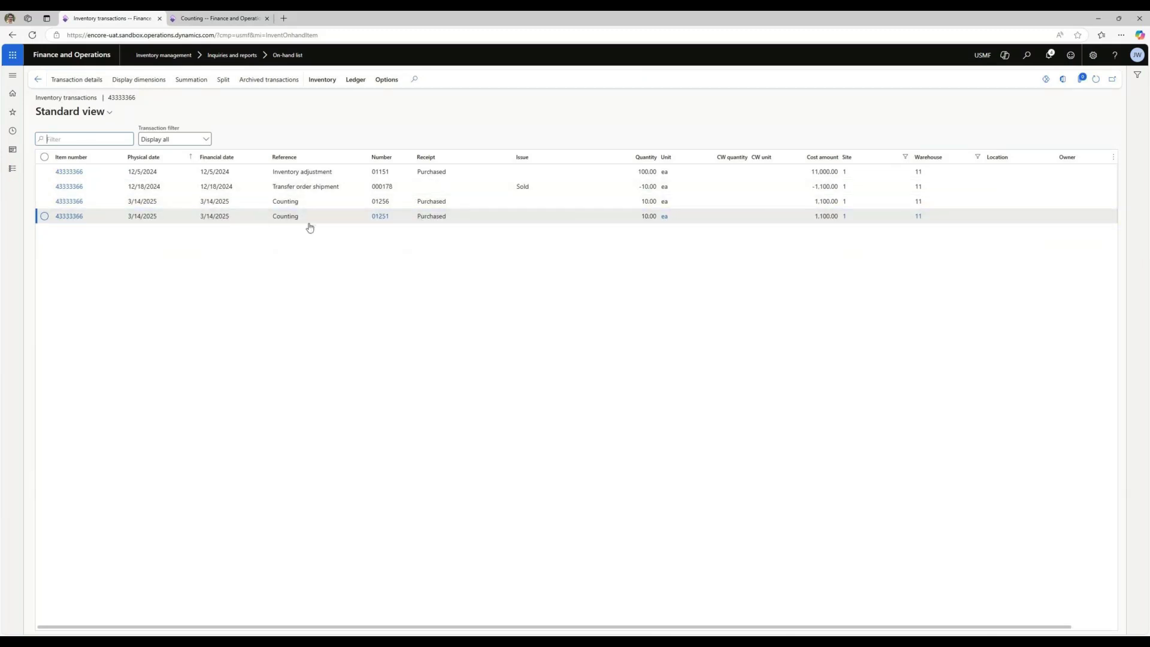
pyautogui.click(377, 204)
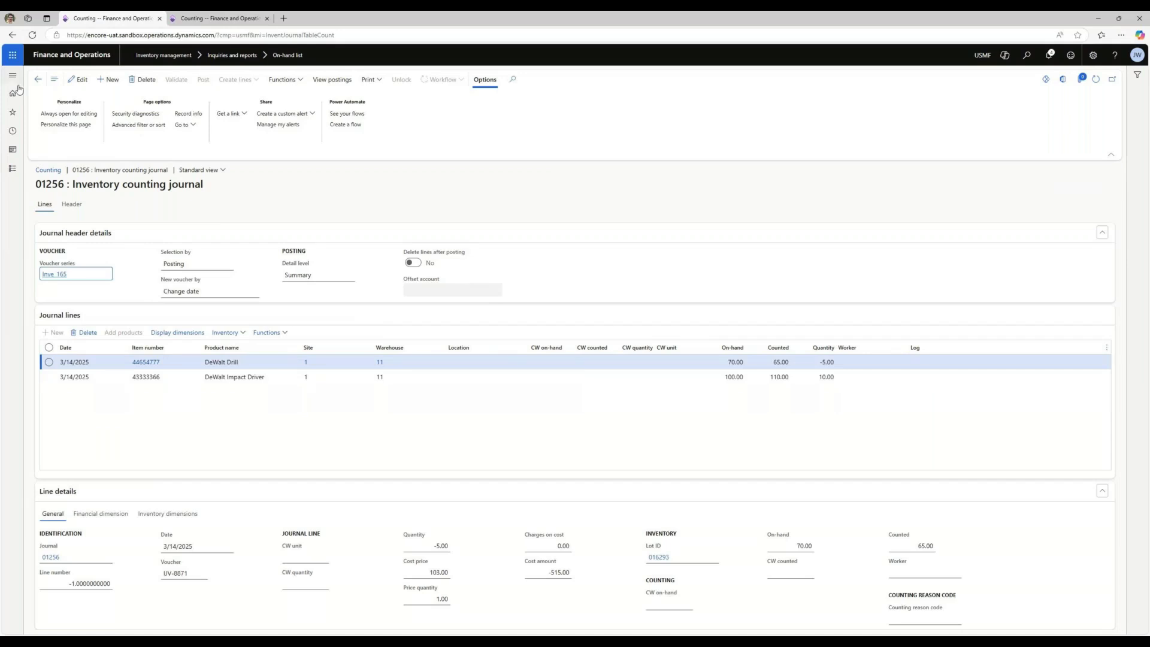
pyautogui.click(38, 79)
pyautogui.click(37, 80)
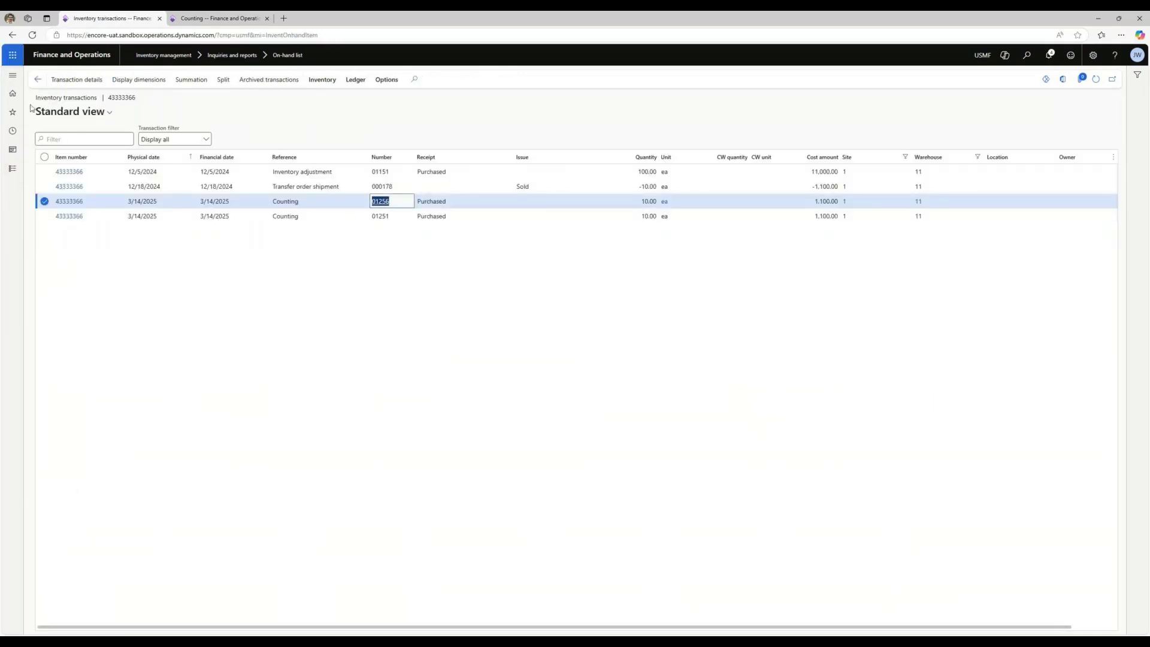
pyautogui.click(38, 80)
# Open the inventory adjustment journal list from the item journal entries in the second browser tab
pyautogui.click(232, 23)
pyautogui.click(12, 169)
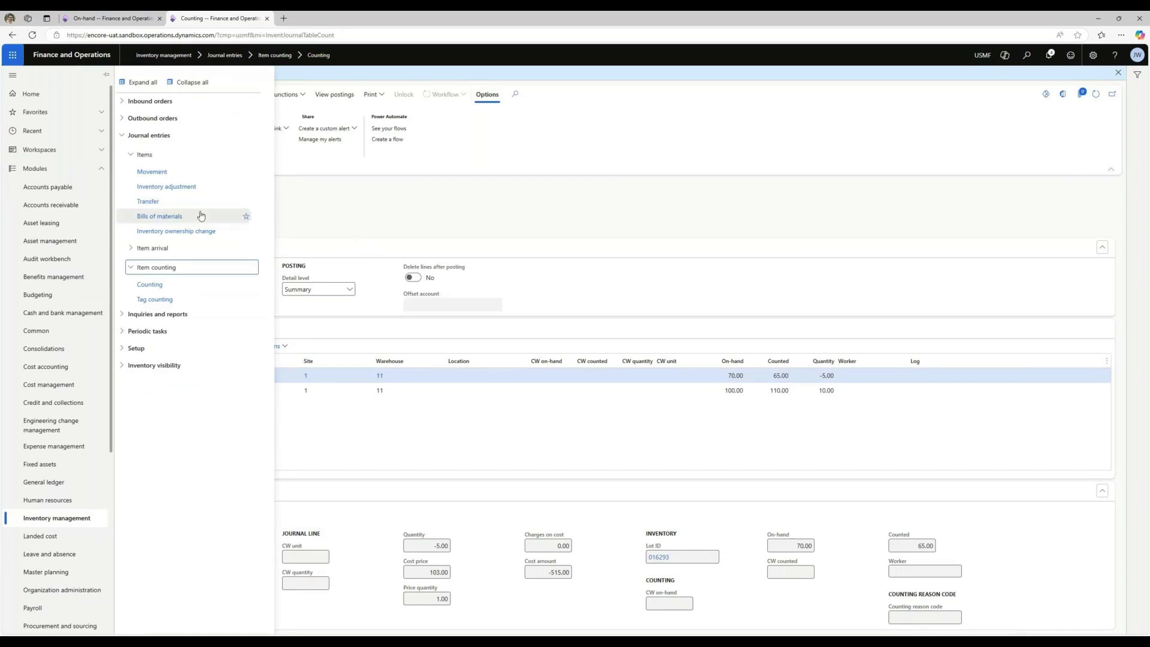
pyautogui.click(167, 186)
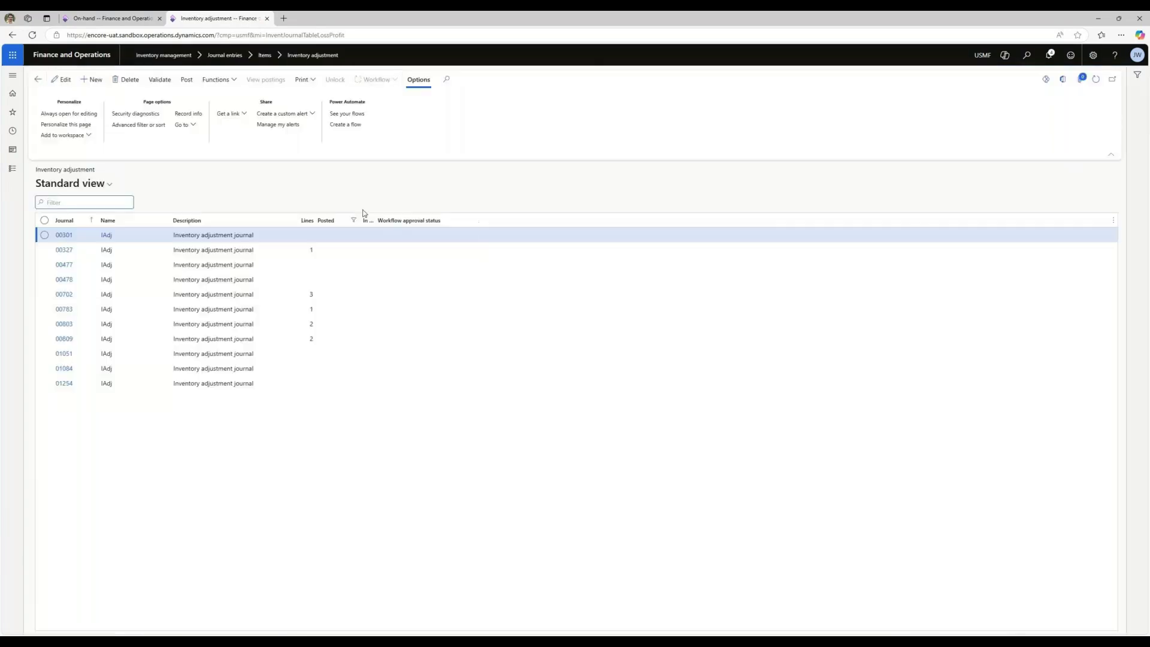
# Create a new inventory adjustment journal for site 1 and warehouse 11
pyautogui.click(95, 80)
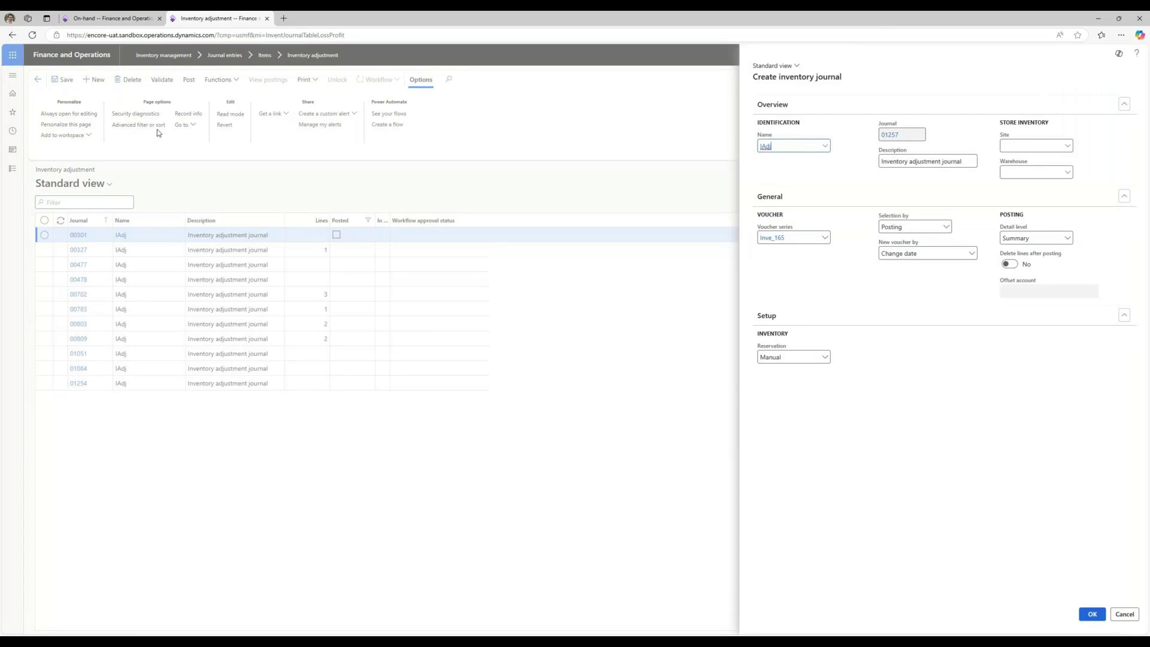
pyautogui.click(1067, 146)
pyautogui.click(1020, 174)
pyautogui.click(1067, 172)
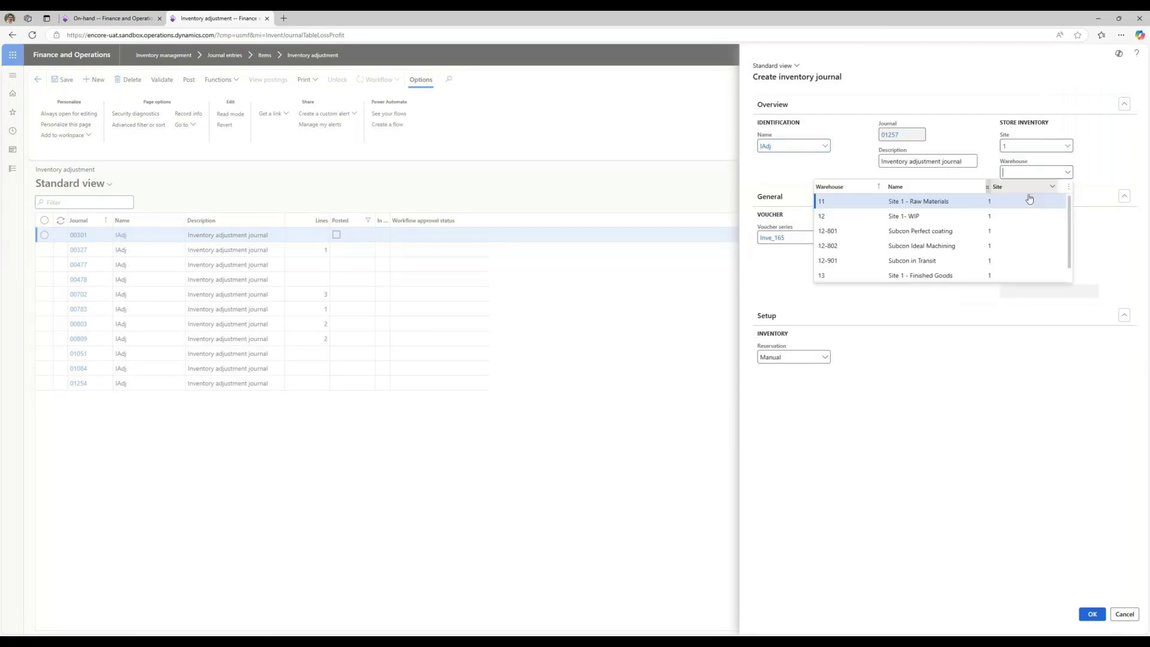
pyautogui.click(881, 204)
pyautogui.click(1092, 614)
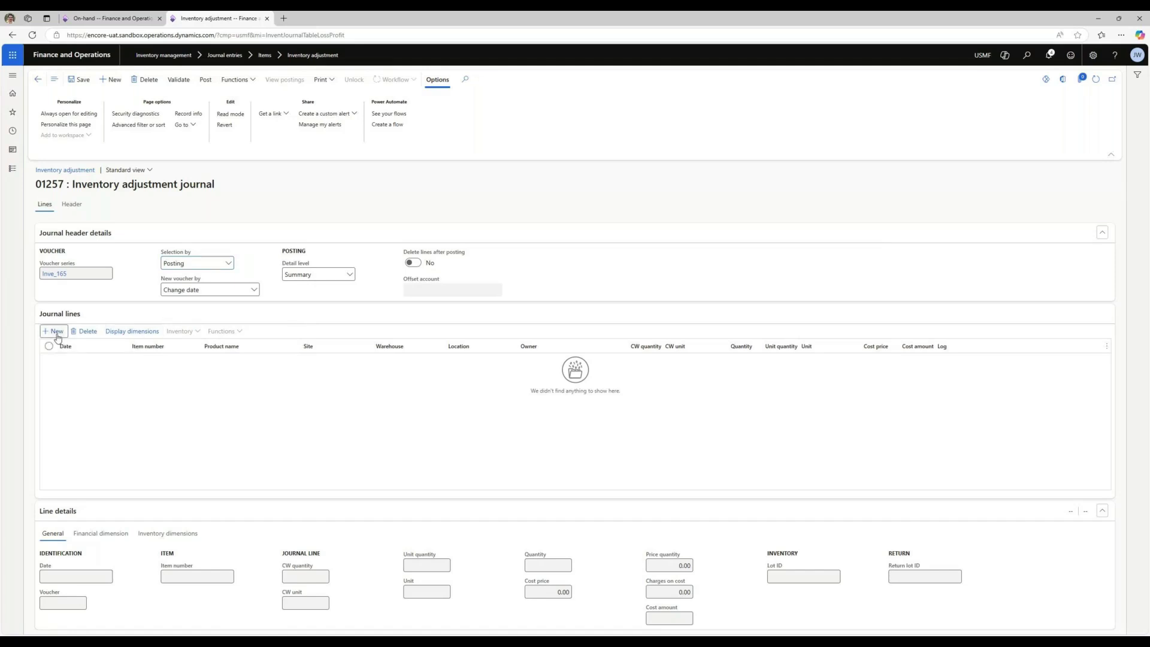
# Add an adjustment journal line for item 43333366, copying the item number from the on-hand list
pyautogui.click(146, 371)
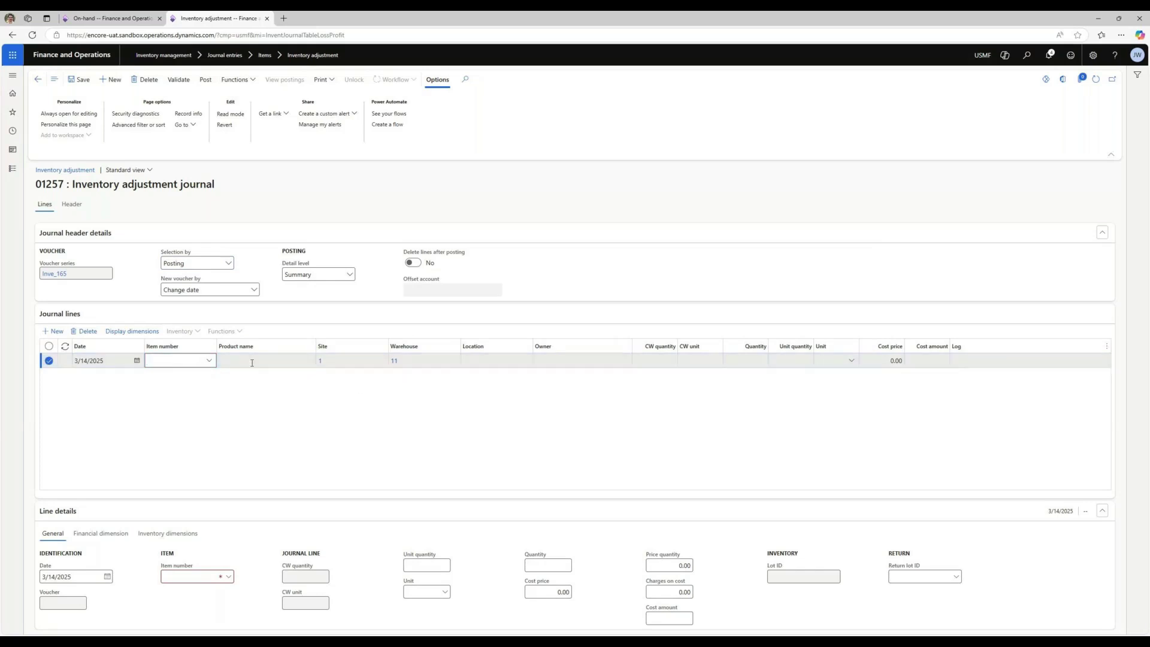
pyautogui.click(60, 18)
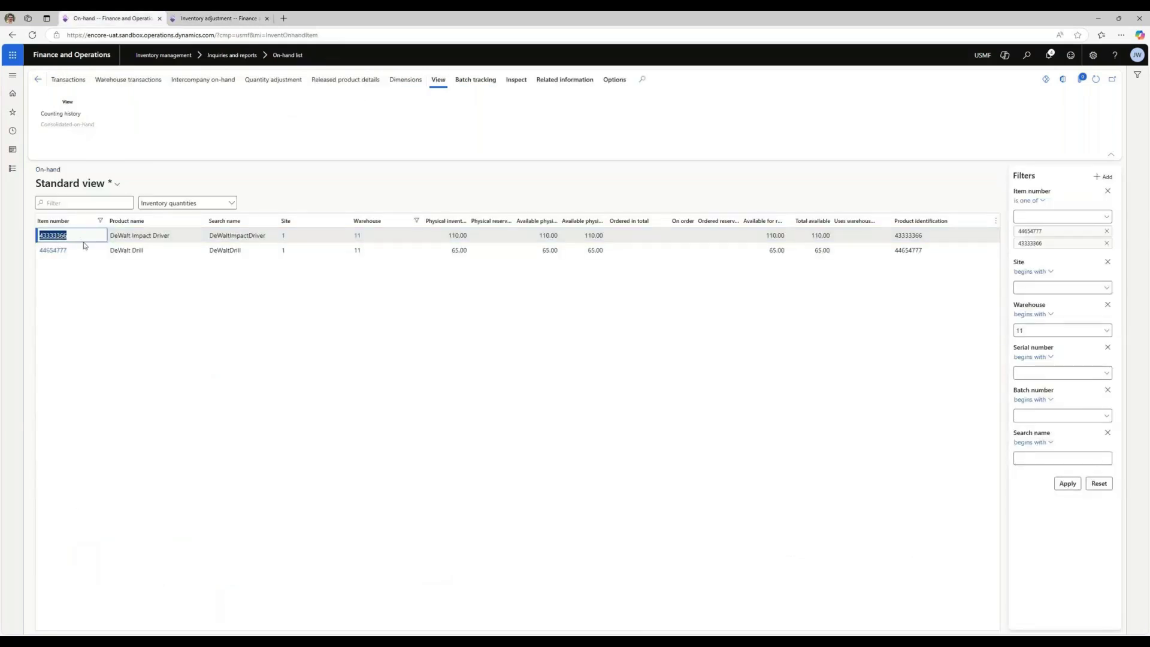
pyautogui.hotkey('ctrl', 'c')
pyautogui.click(218, 18)
pyautogui.hotkey('ctrl', 'v')
pyautogui.press('Tab')
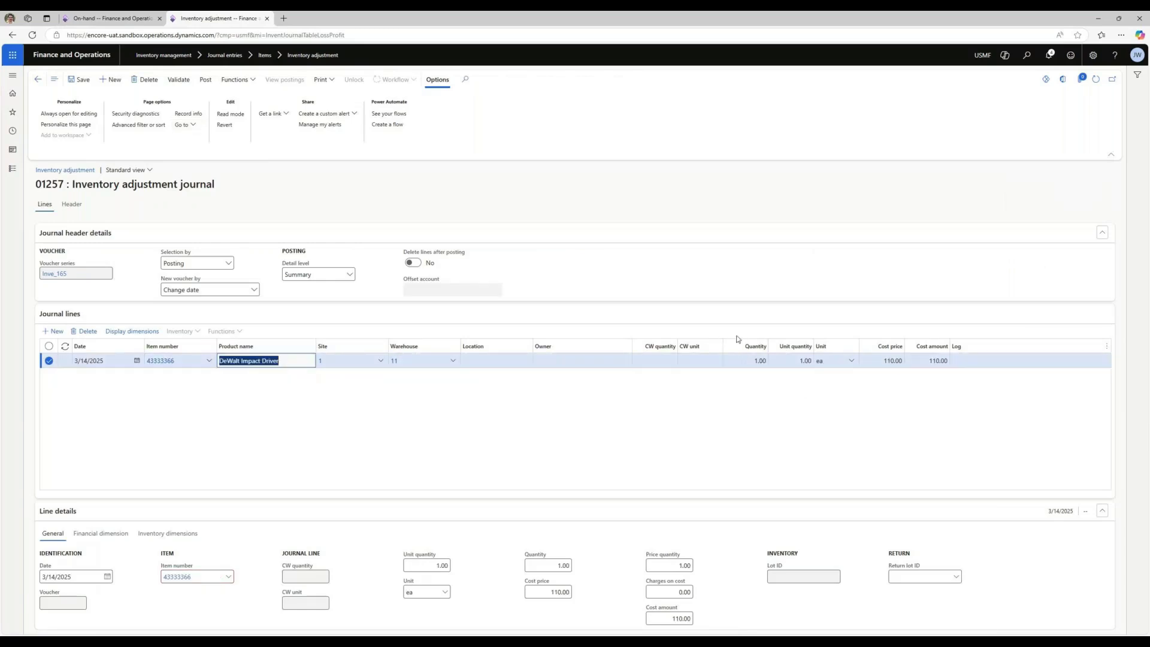
# Set the quantity of the DeWalt Impact Driver adjustment line to 5
pyautogui.click(850, 361)
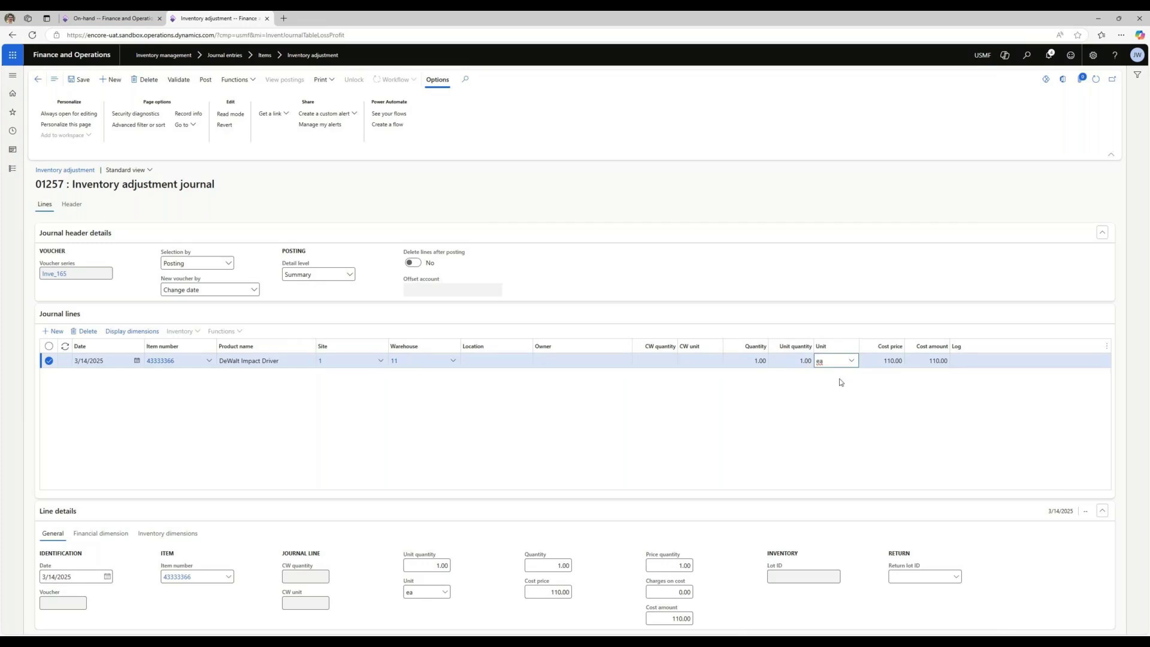
pyautogui.click(766, 400)
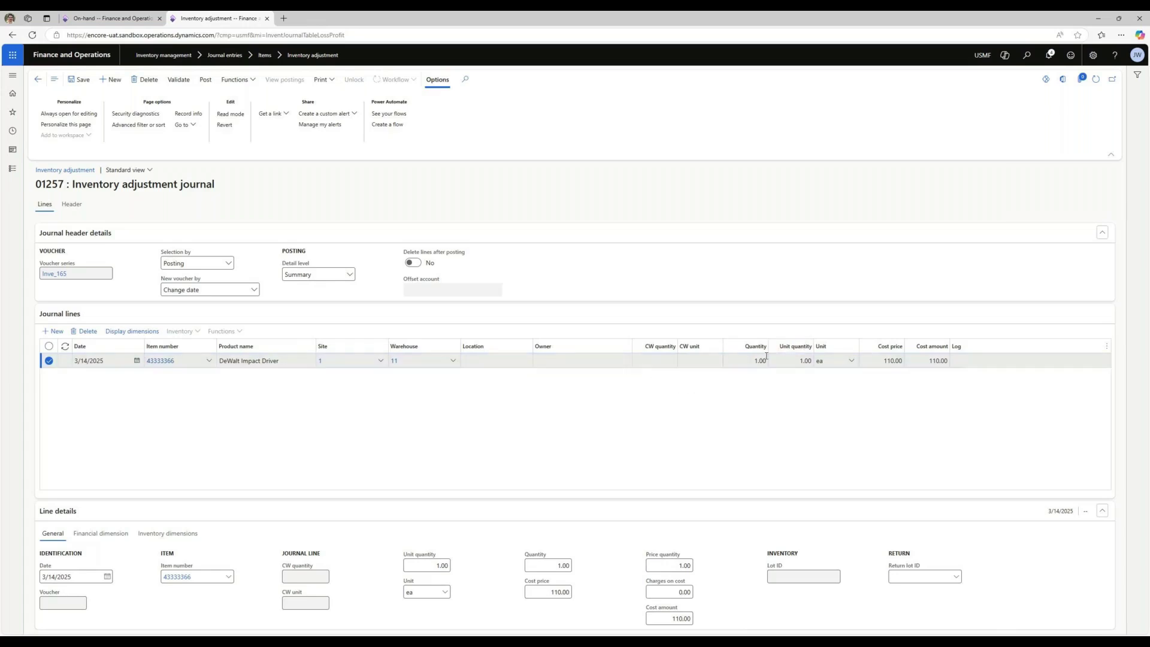
pyautogui.click(748, 361)
# Add a second adjustment journal line for item 44654777, copying the item number from the on-hand list
pyautogui.click(53, 331)
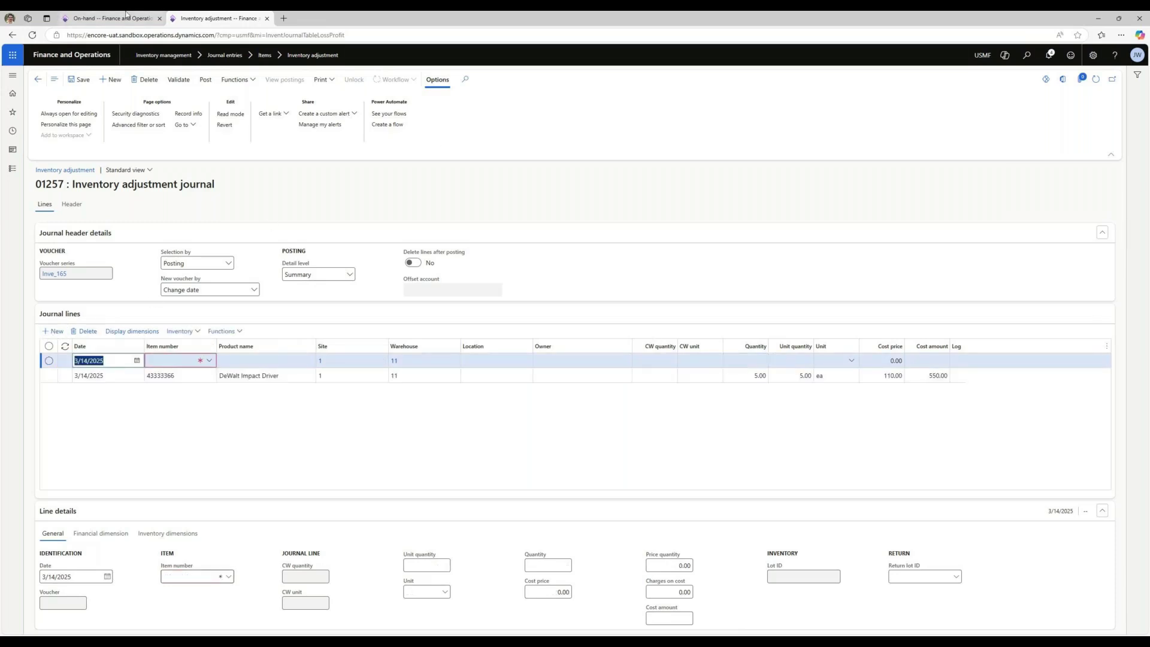
pyautogui.click(114, 18)
pyautogui.doubleClick(76, 251)
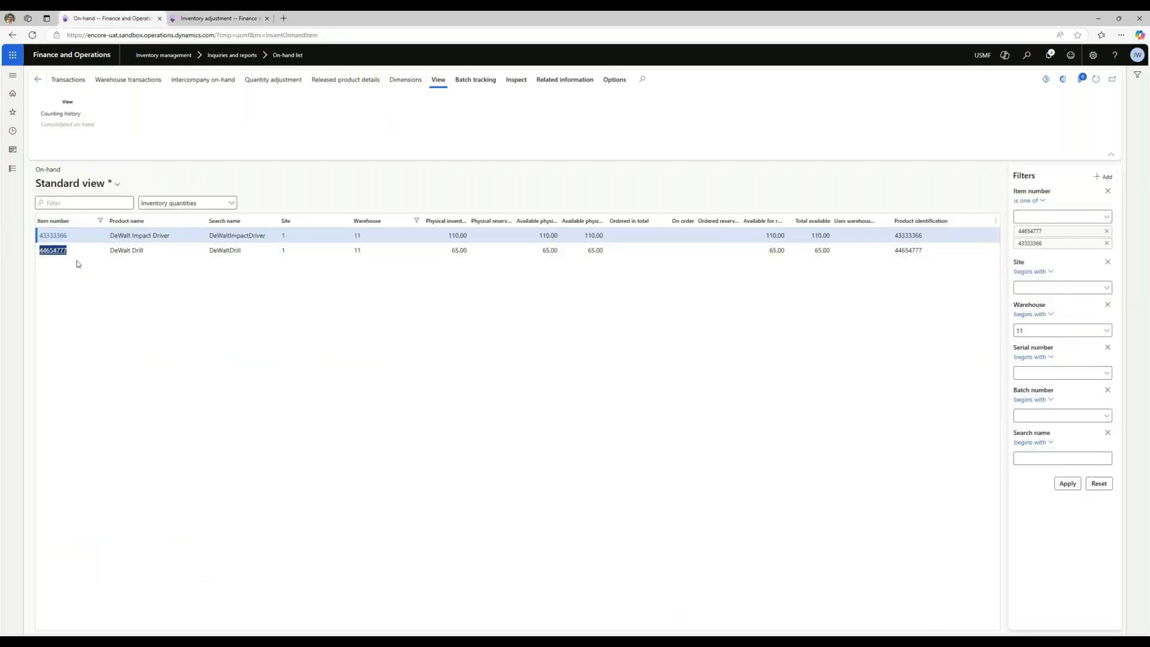
pyautogui.click(241, 15)
pyautogui.press('Tab')
pyautogui.hotkey('ctrl', 'v')
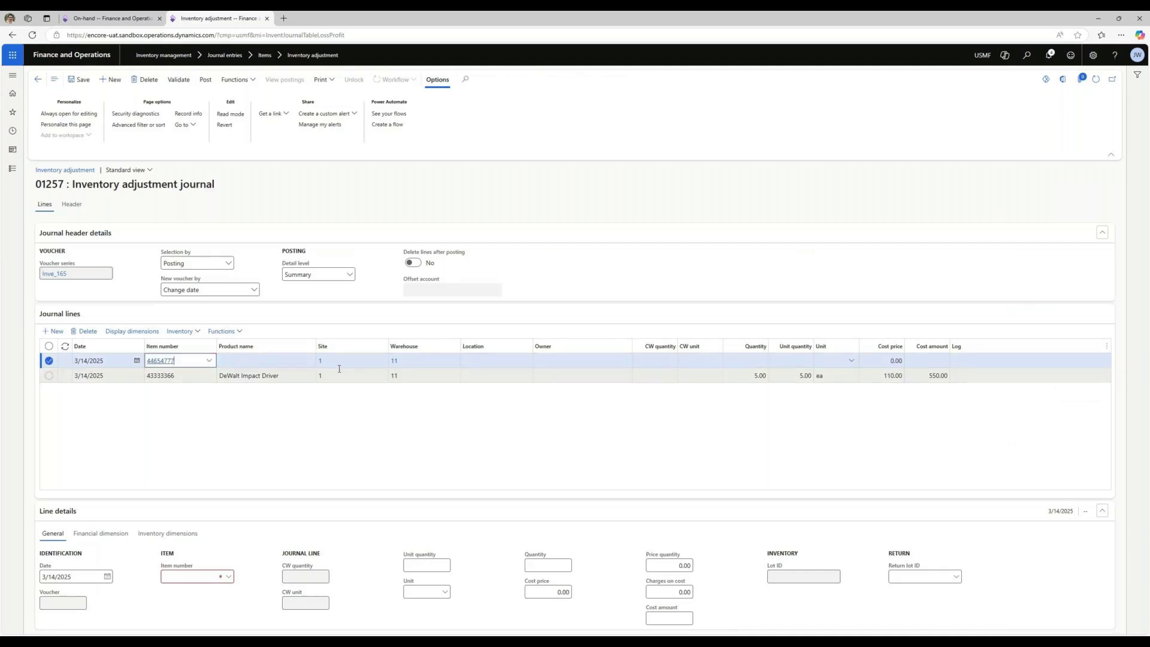
pyautogui.press('Tab')
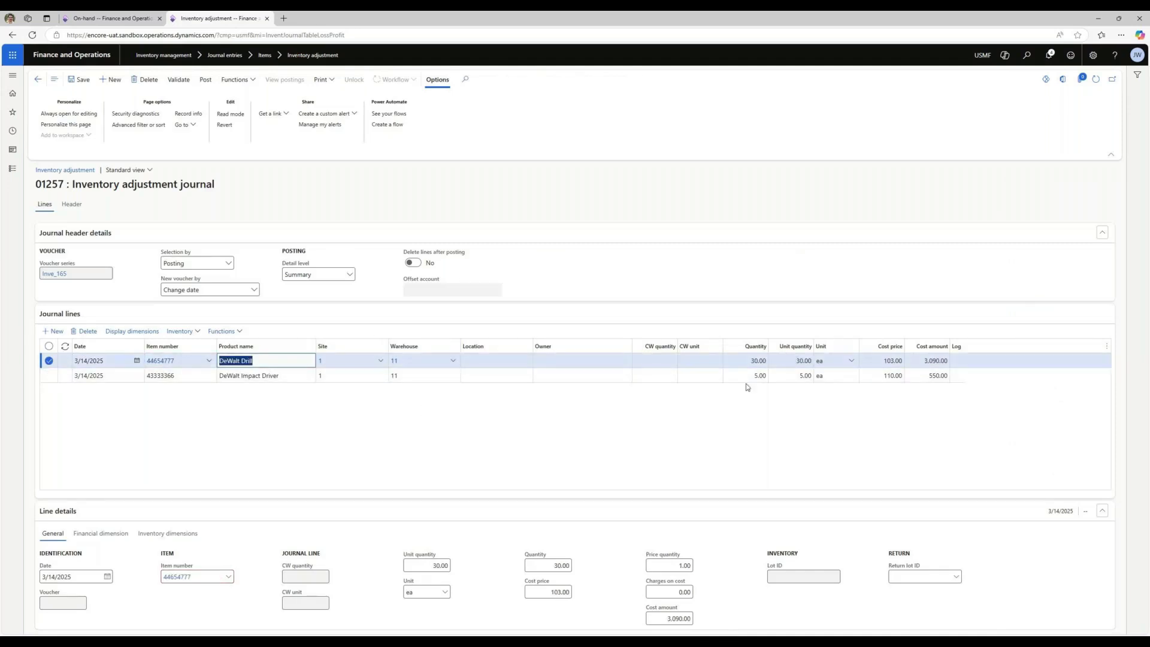
# Enter -5 as the DeWalt Drill line's quantity and accept the minimum allowed quantity of 20 instead
pyautogui.click(753, 361)
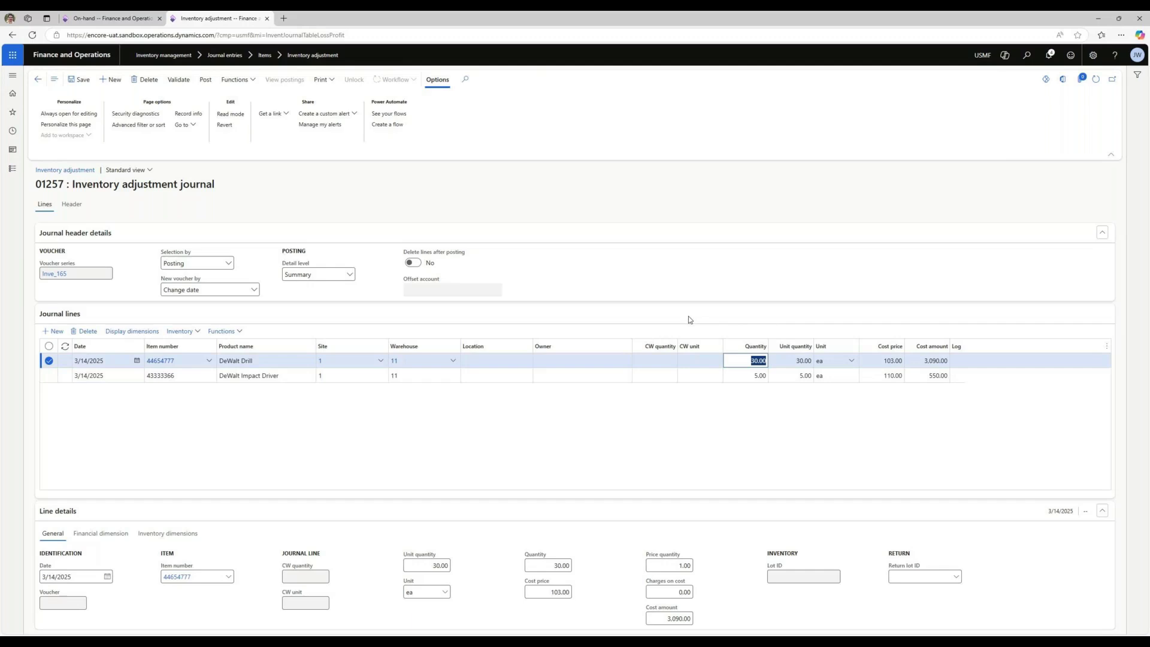
pyautogui.write('-5')
pyautogui.press('Tab')
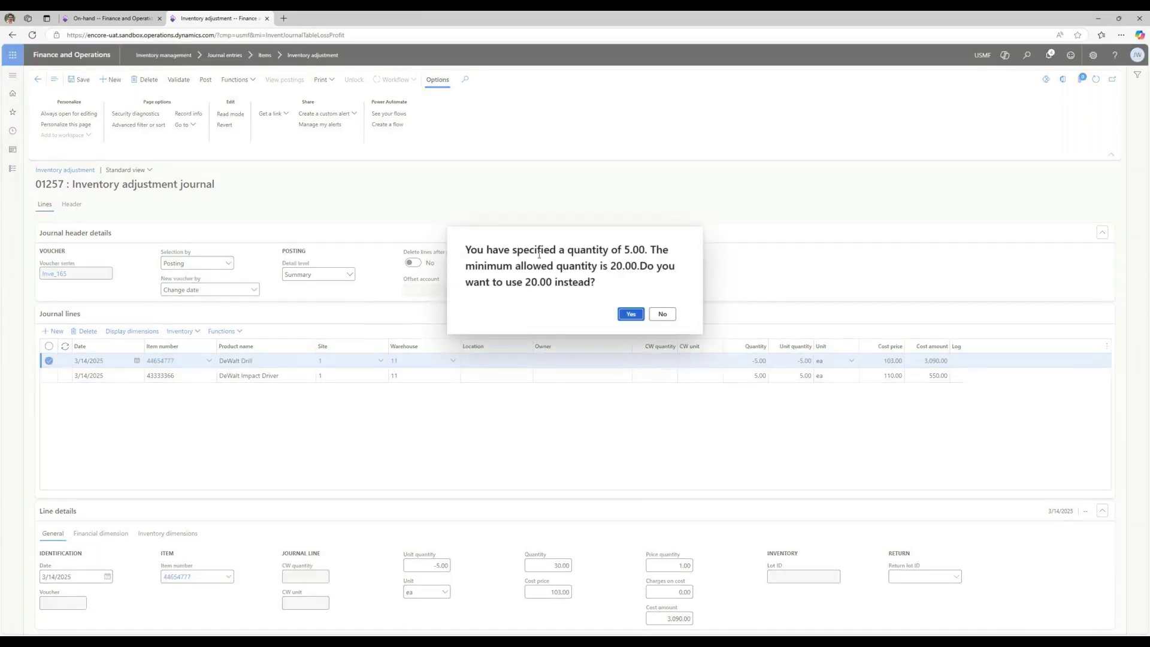
pyautogui.moveTo(610, 253); pyautogui.dragTo(668, 255)
pyautogui.moveTo(485, 266); pyautogui.dragTo(636, 306)
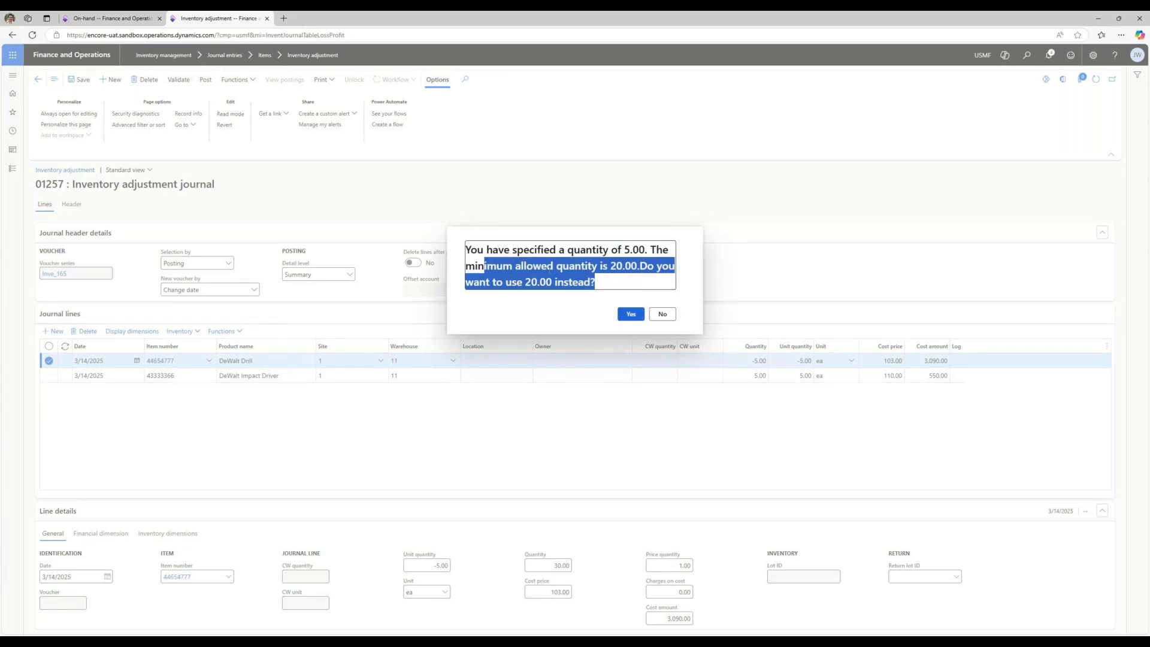
pyautogui.click(640, 319)
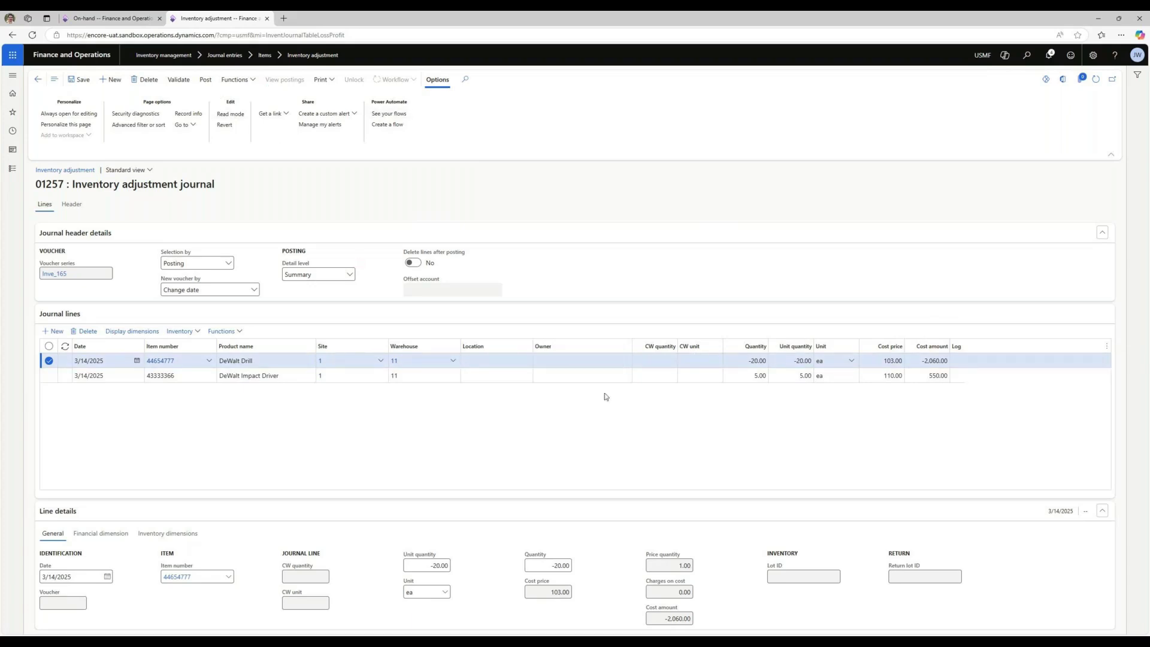
# Post the inventory adjustment journal and check both items' quantities in the on-hand list
pyautogui.click(212, 82)
pyautogui.click(1092, 614)
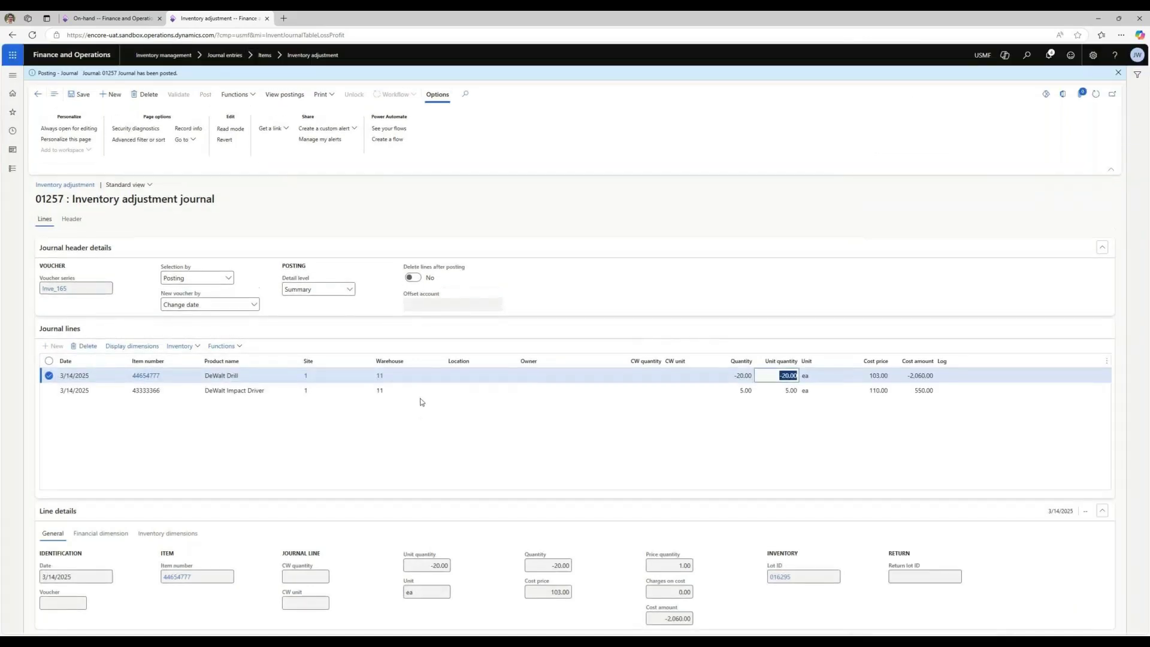
pyautogui.click(108, 19)
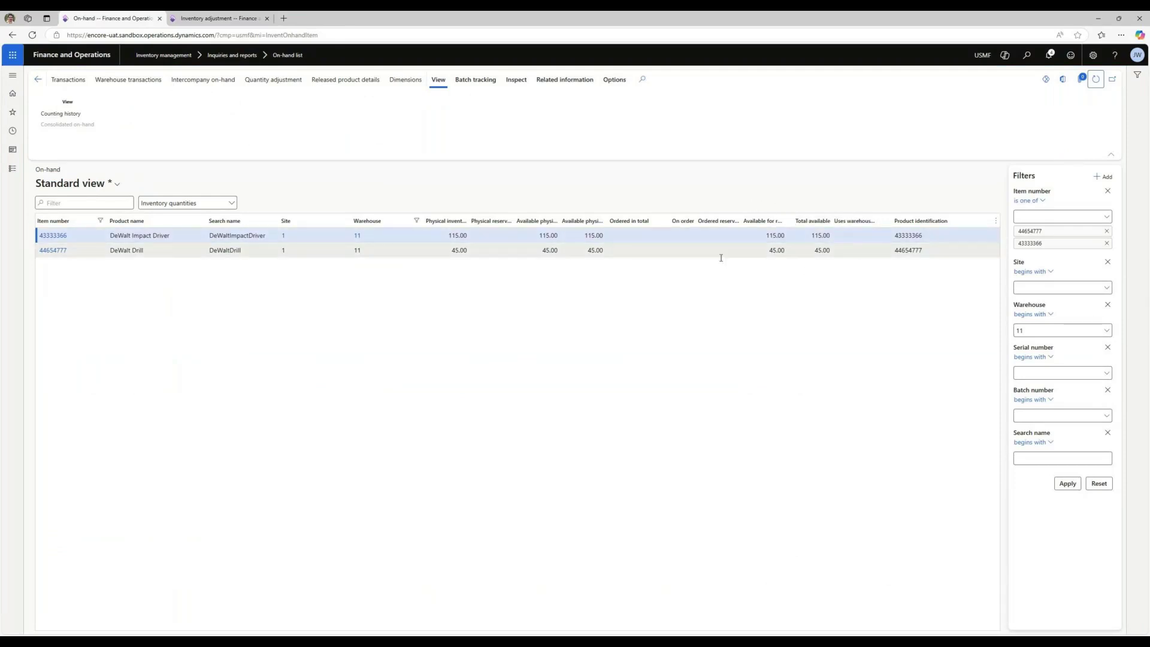
# Return to the journal's browser tab and open the movement journal list from the item journal entries
pyautogui.click(229, 19)
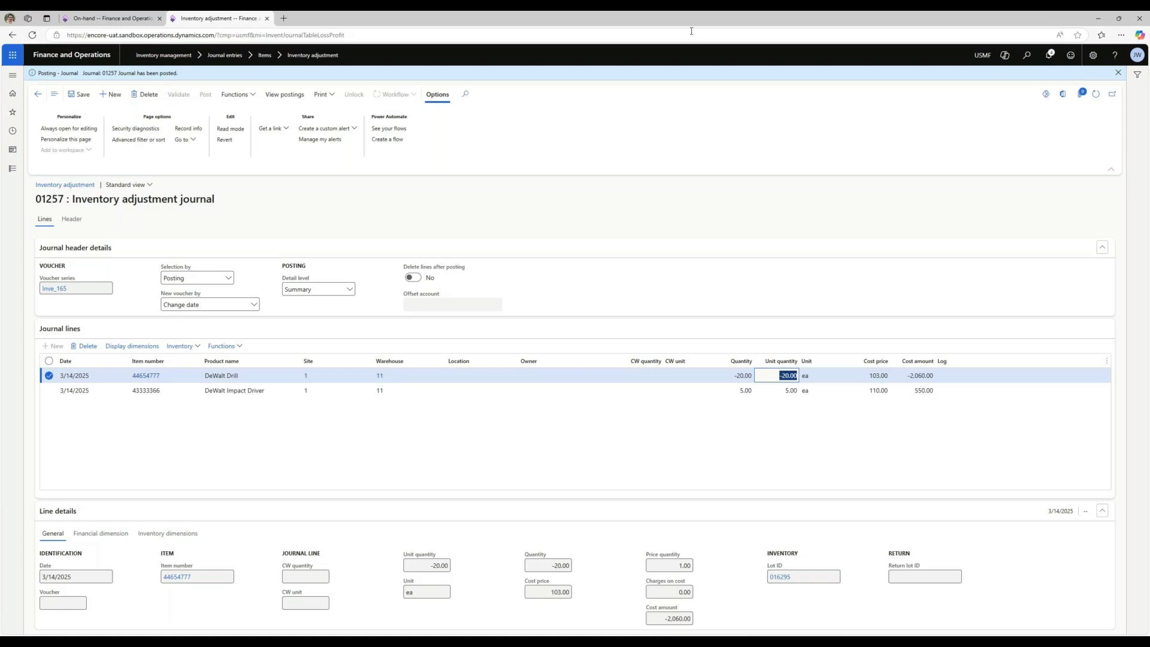
pyautogui.click(1081, 95)
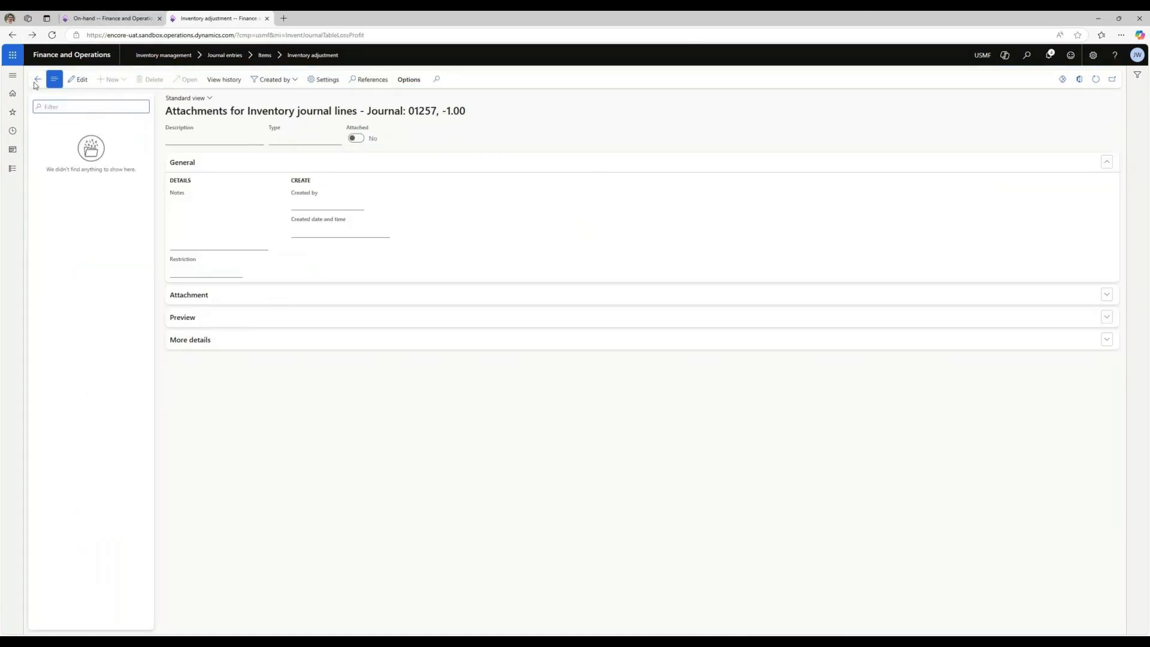
pyautogui.click(36, 80)
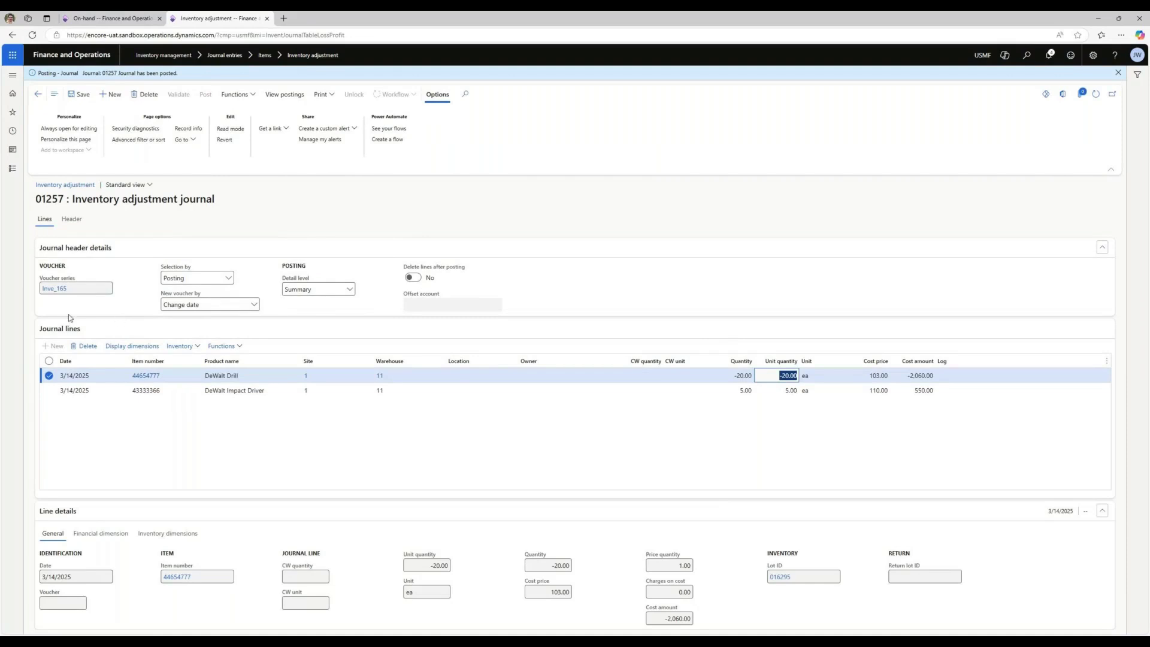
pyautogui.click(12, 171)
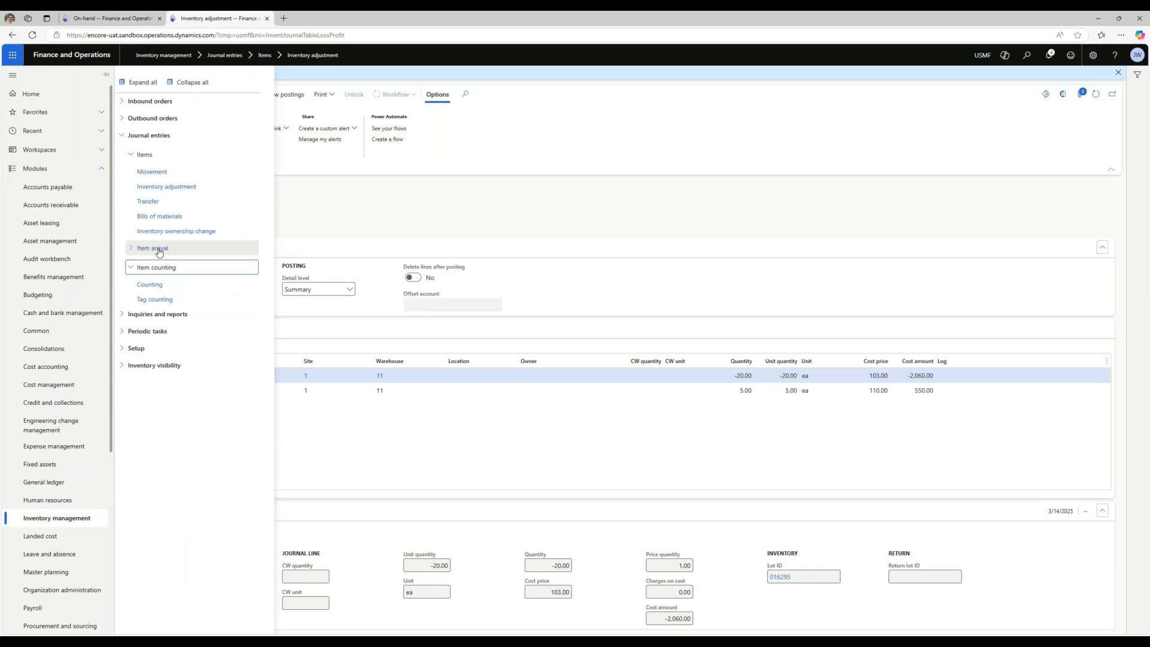
pyautogui.click(152, 174)
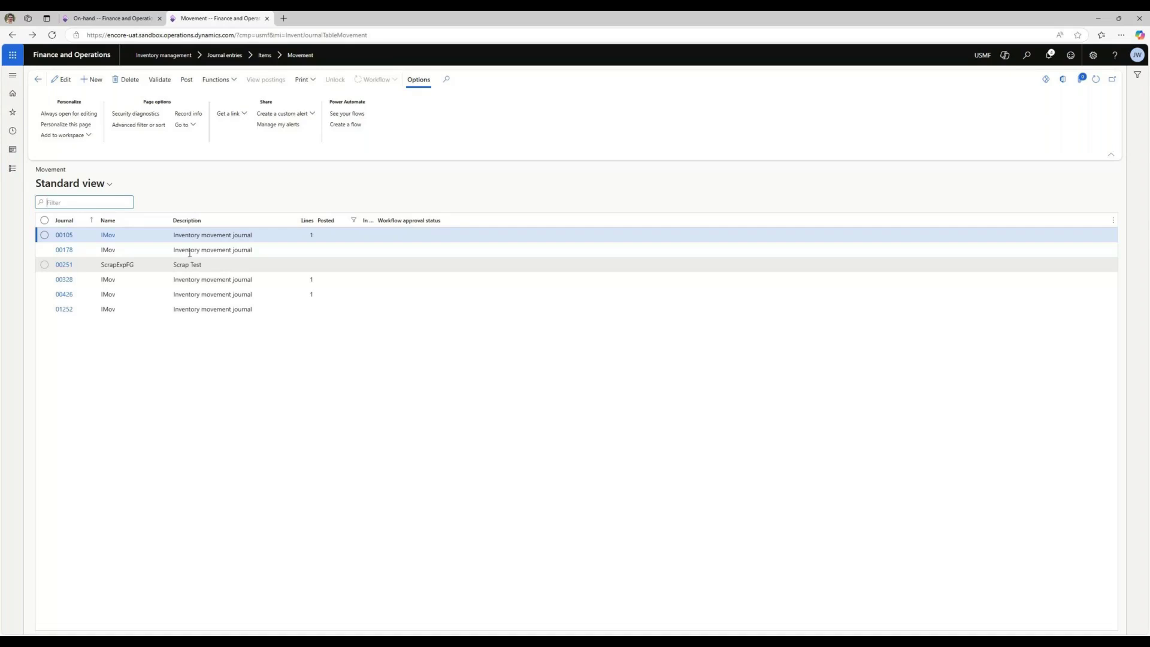
# Create a new inventory movement journal for site 1 and warehouse 11, keeping the default offset account
pyautogui.click(85, 84)
pyautogui.click(1052, 145)
pyautogui.click(1067, 146)
pyautogui.click(979, 175)
pyautogui.click(1067, 172)
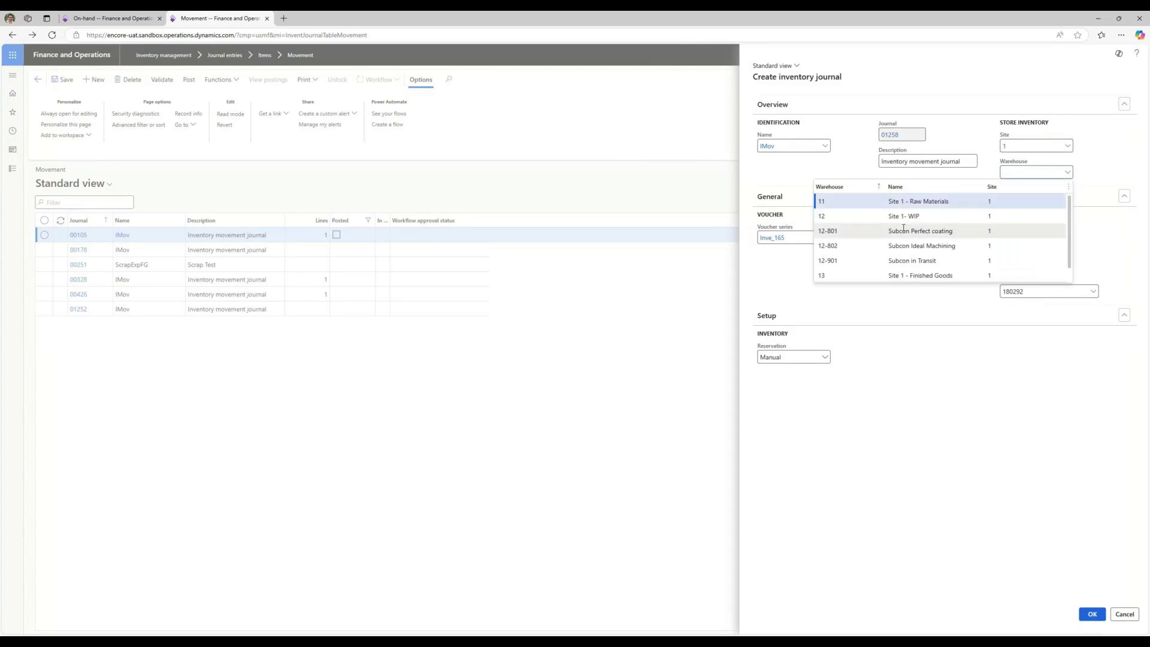
pyautogui.click(855, 204)
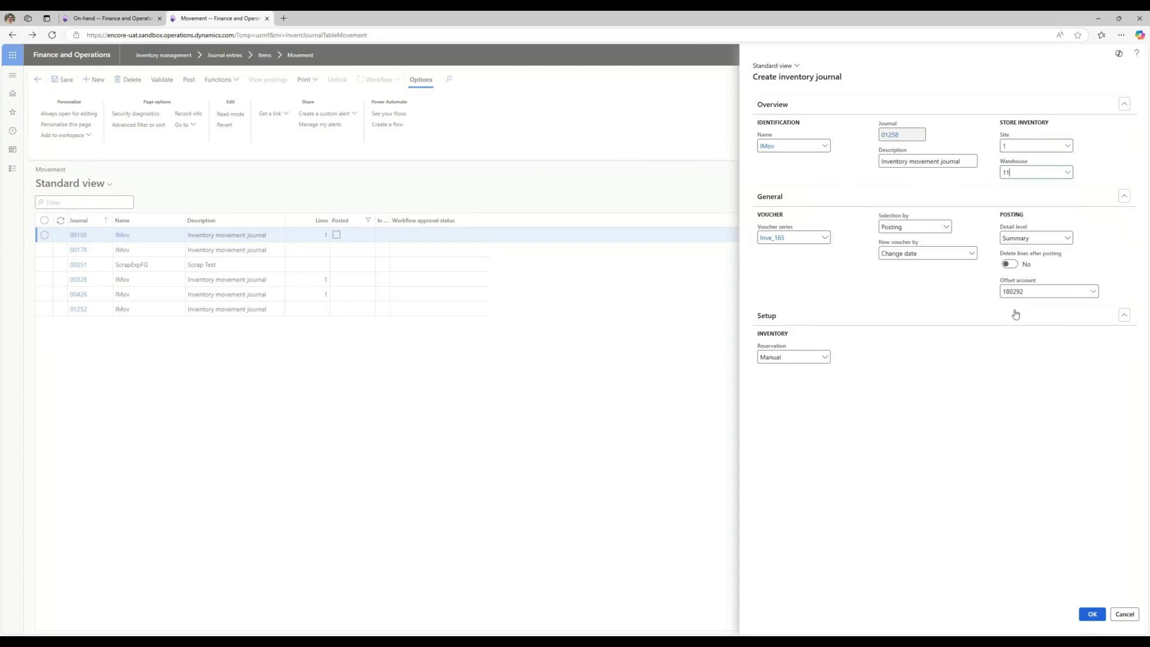
pyautogui.click(1092, 291)
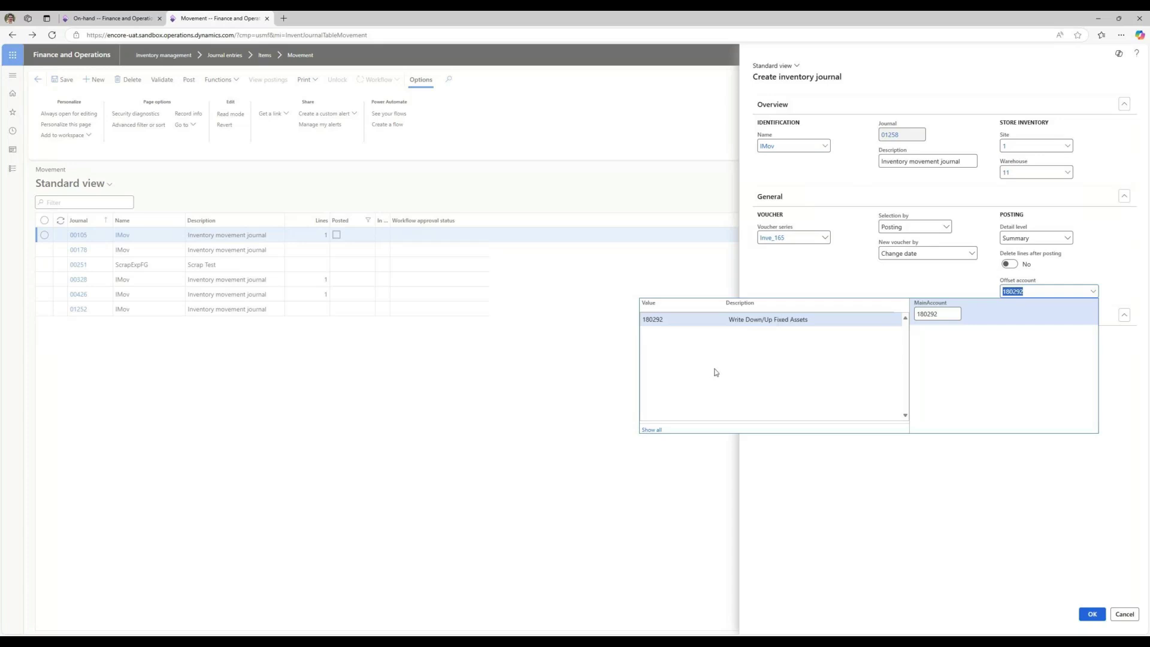
pyautogui.click(988, 520)
pyautogui.click(1092, 615)
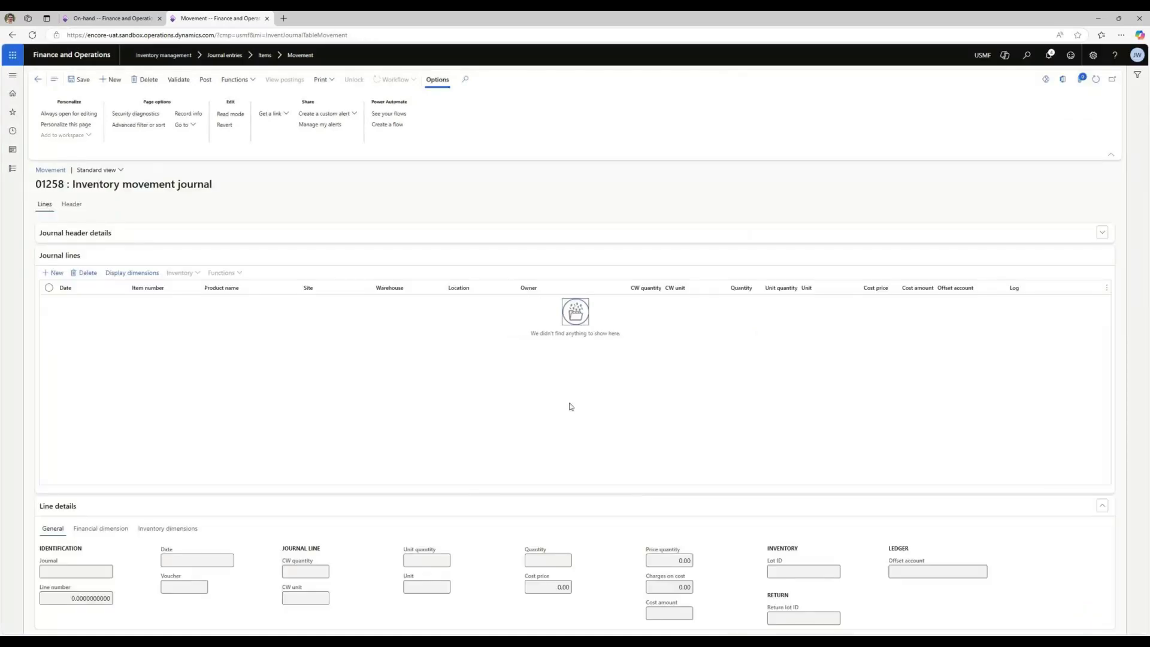
# Add a movement journal line for item 43333366, copying the item number from the on-hand list
pyautogui.click(54, 273)
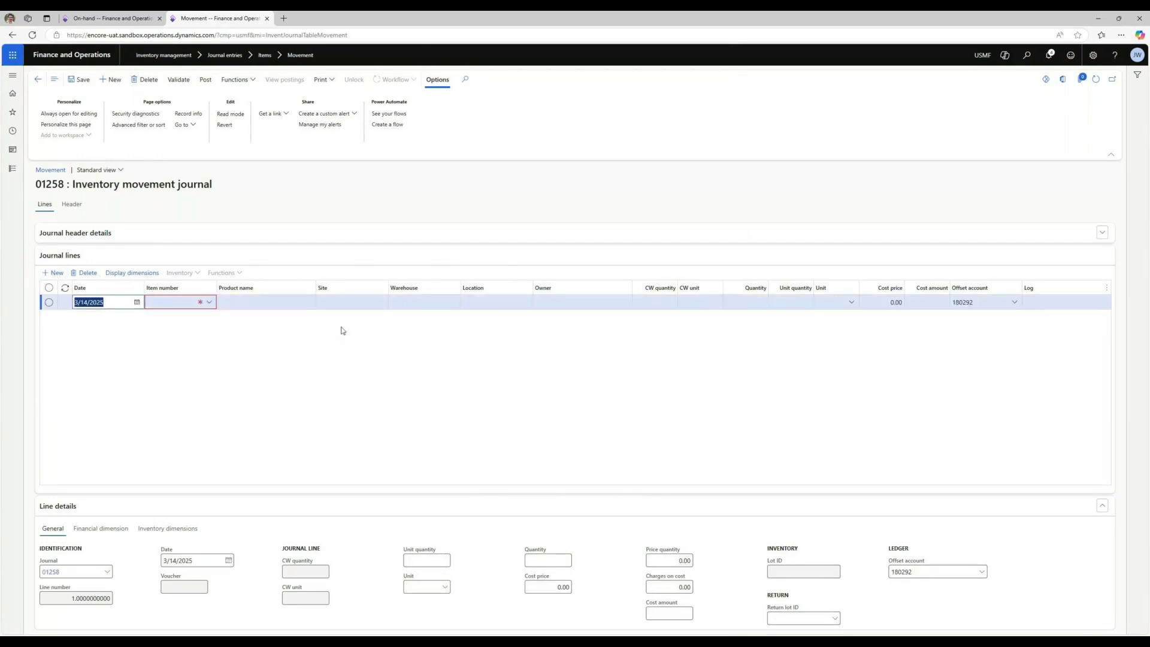
pyautogui.hotkey('ctrl', 'Tab')
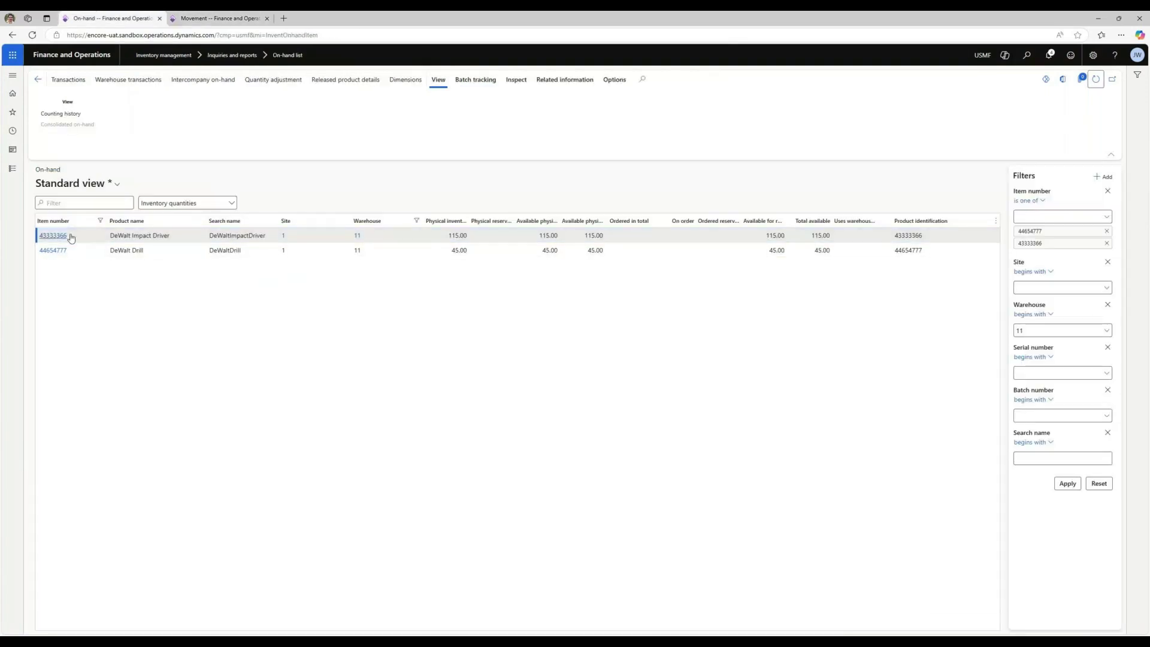
pyautogui.click(210, 19)
pyautogui.hotkey('ctrl', 'v')
pyautogui.press('Tab')
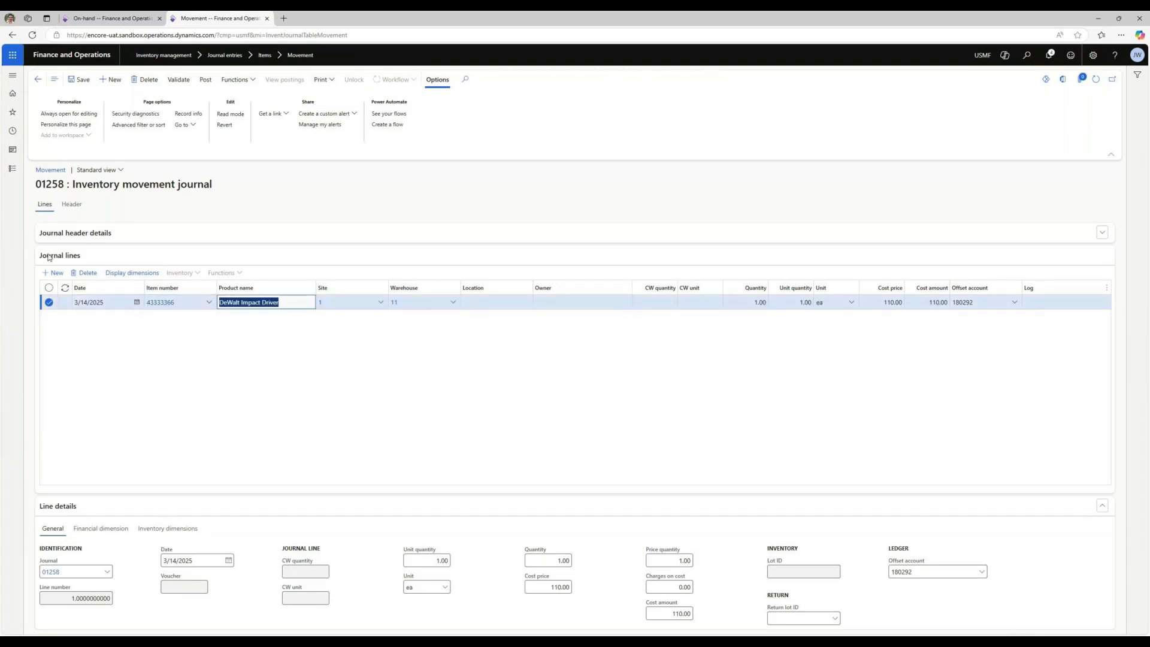
# Set the quantity of the DeWalt Impact Driver movement line to -10
pyautogui.click(790, 303)
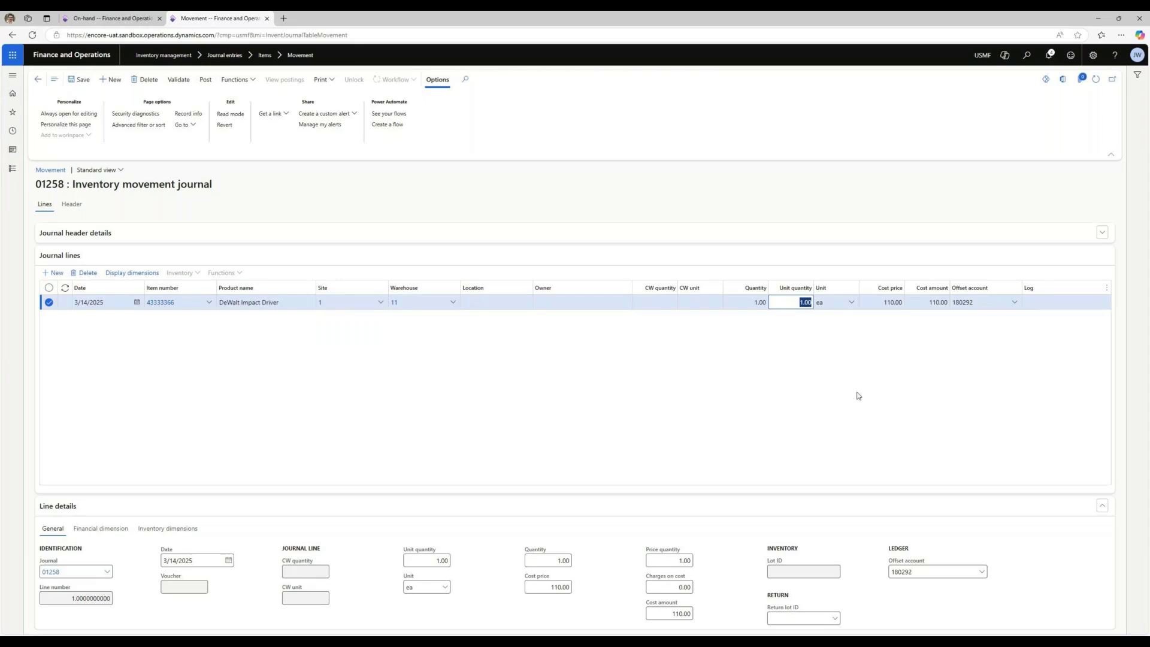
pyautogui.press('BackSpace')
pyautogui.click(747, 304)
pyautogui.write('-10')
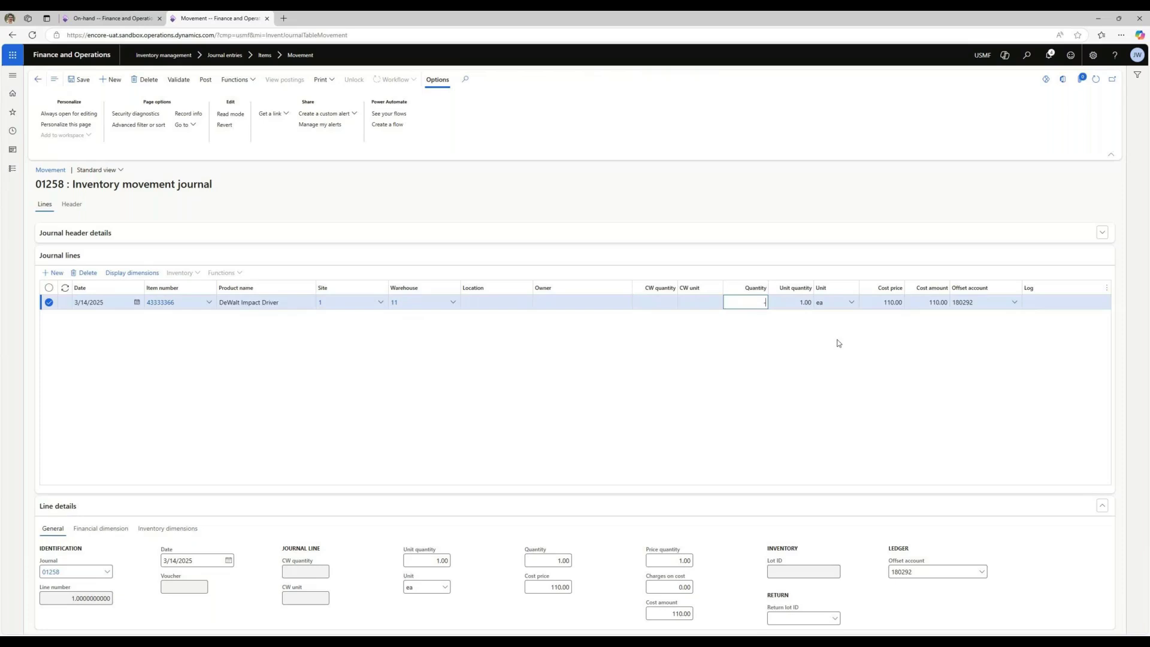
pyautogui.press('Tab')
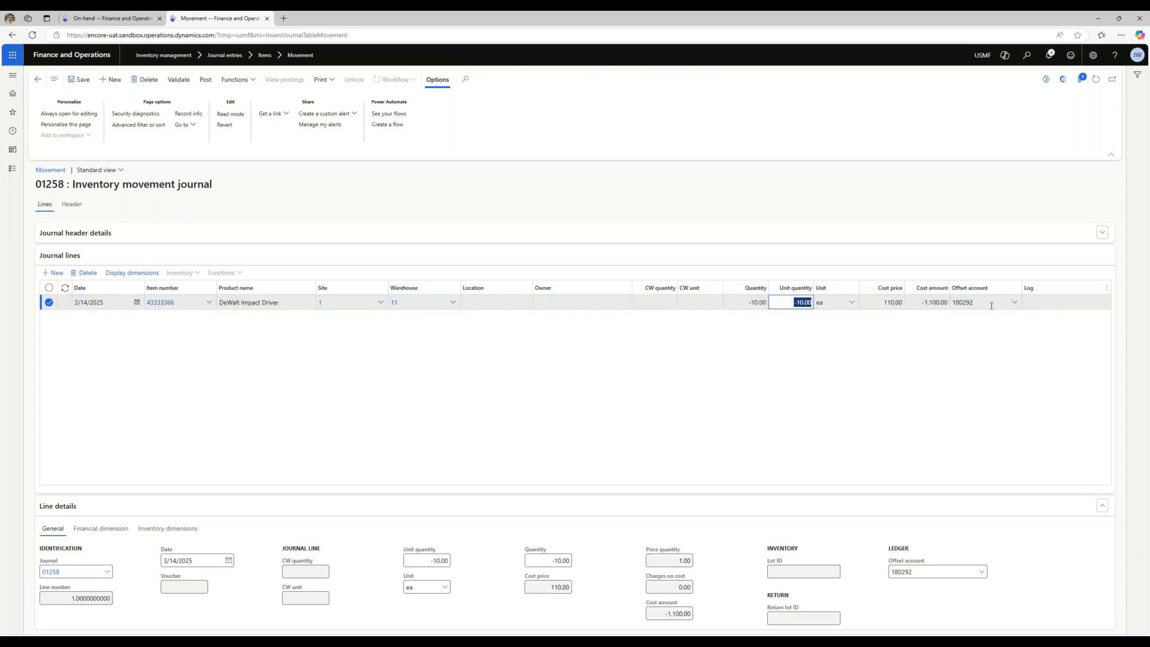
# Add a second movement journal line for item 44654777, copying the item number from the on-hand list
pyautogui.click(53, 272)
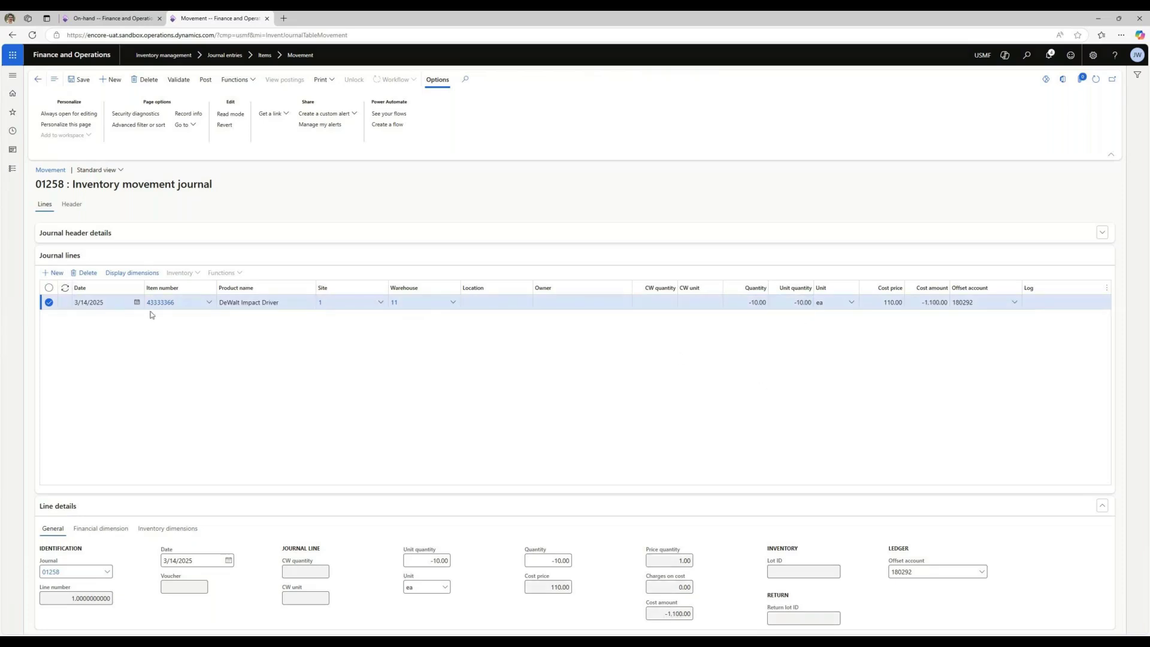
pyautogui.click(148, 19)
pyautogui.moveTo(70, 252); pyautogui.dragTo(39, 250)
pyautogui.hotkey('ctrl', 'c')
pyautogui.click(245, 19)
pyautogui.press('Tab')
pyautogui.hotkey('ctrl', 'v')
pyautogui.press('Tab')
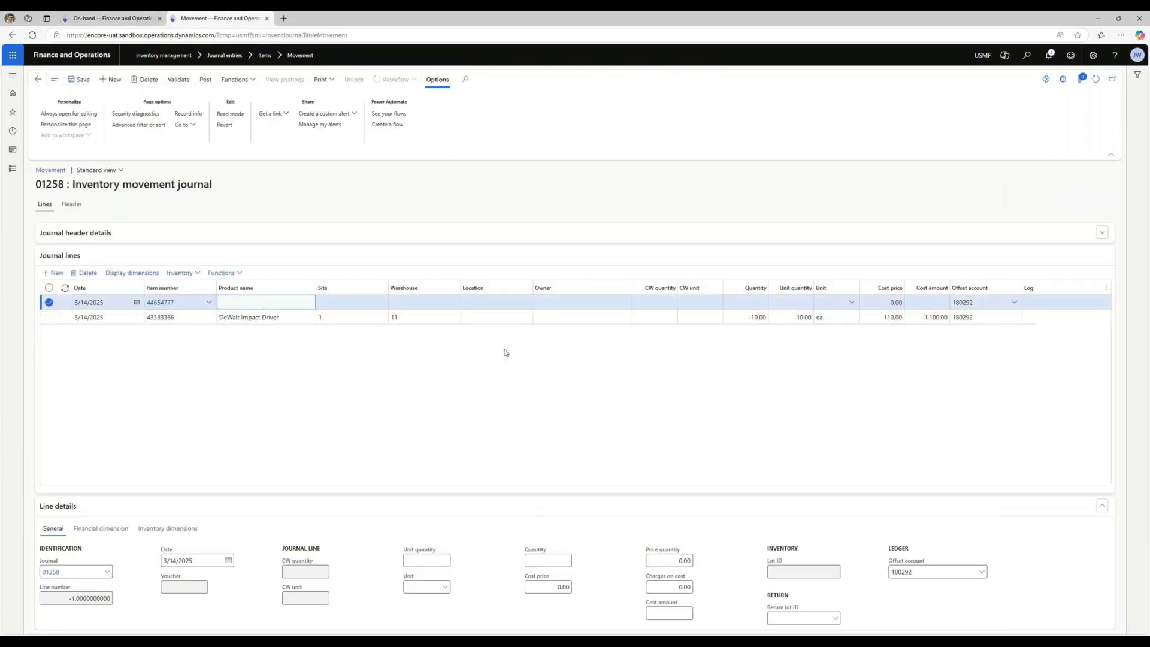
# Set the quantity of the DeWalt Drill movement line to 20
pyautogui.click(747, 304)
pyautogui.write('-')
pyautogui.write('20')
pyautogui.press('Tab')
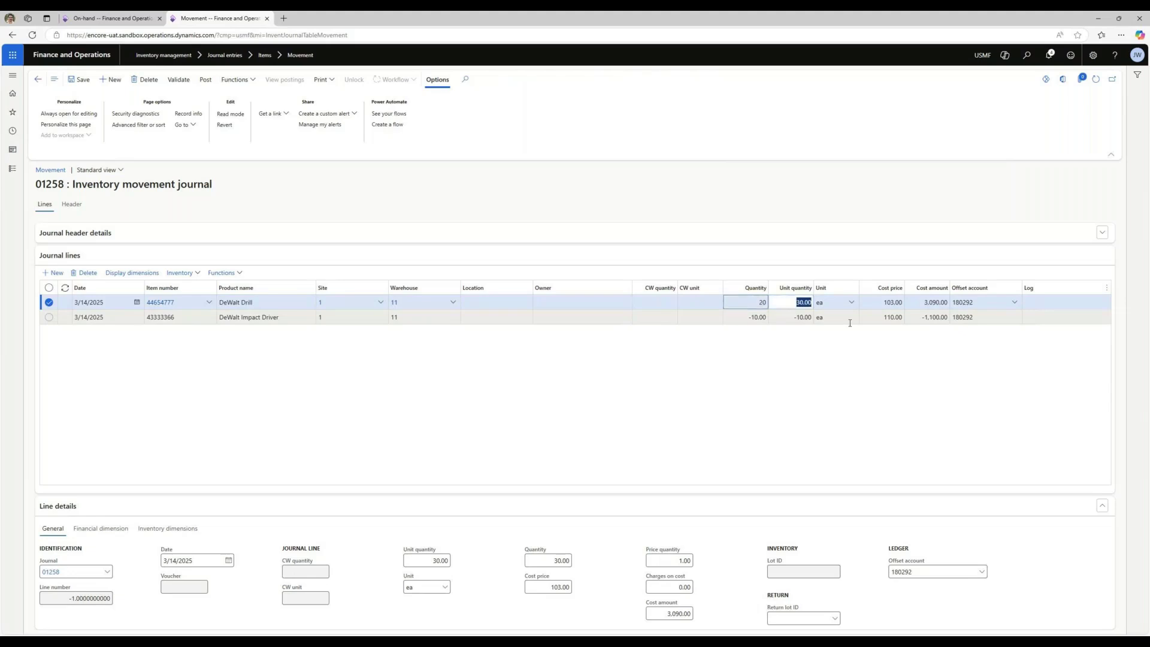
pyautogui.click(758, 302)
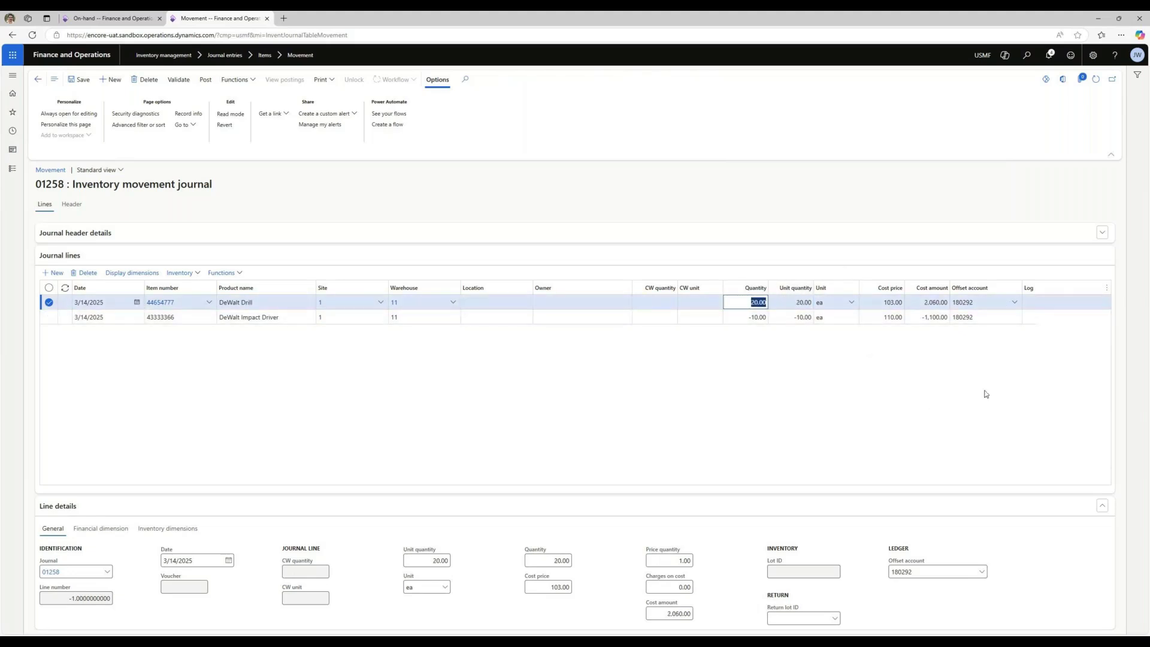
# Check the offset account choices on the DeWalt Impact Driver line and post the movement journal
pyautogui.click(1012, 318)
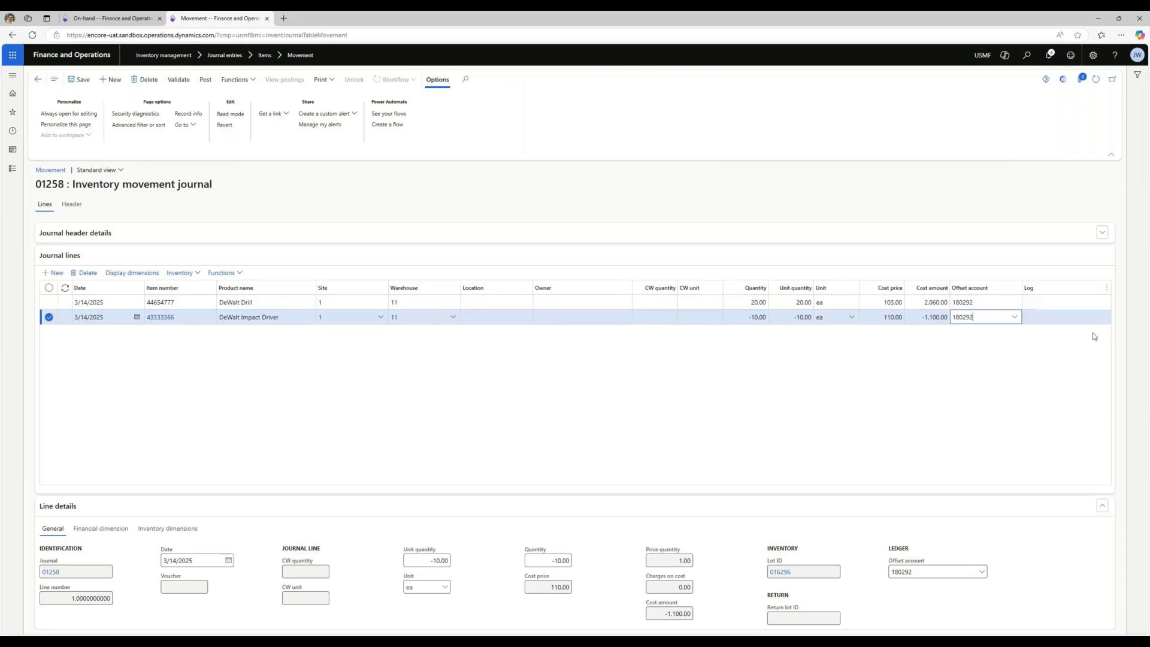
pyautogui.click(1016, 318)
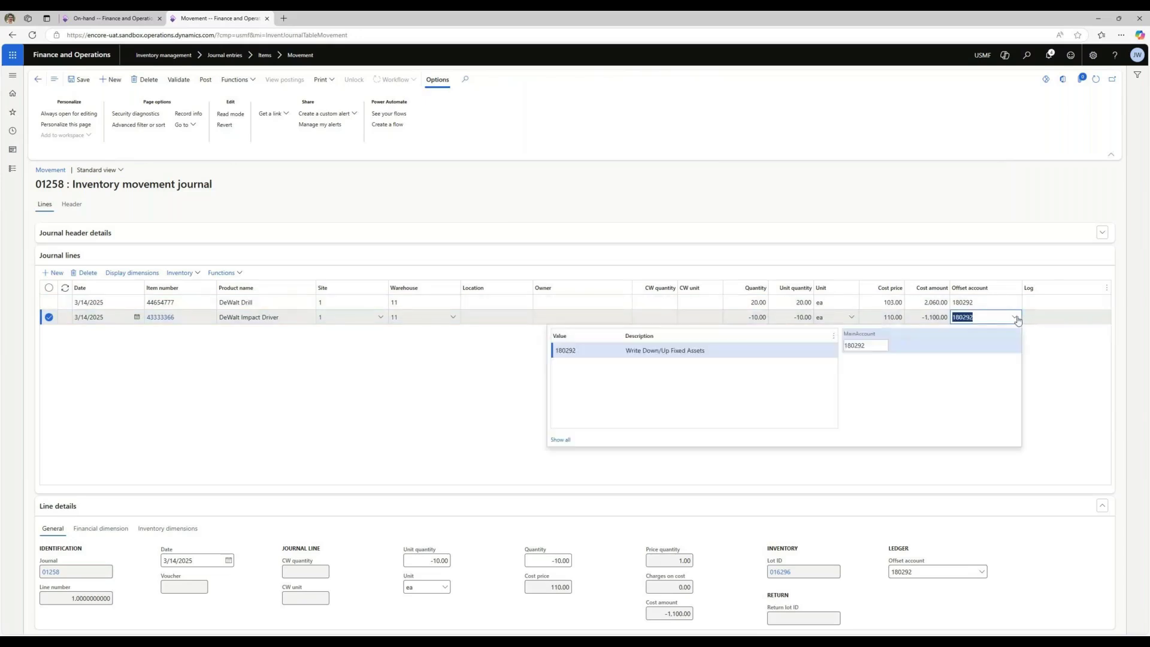
pyautogui.click(1016, 319)
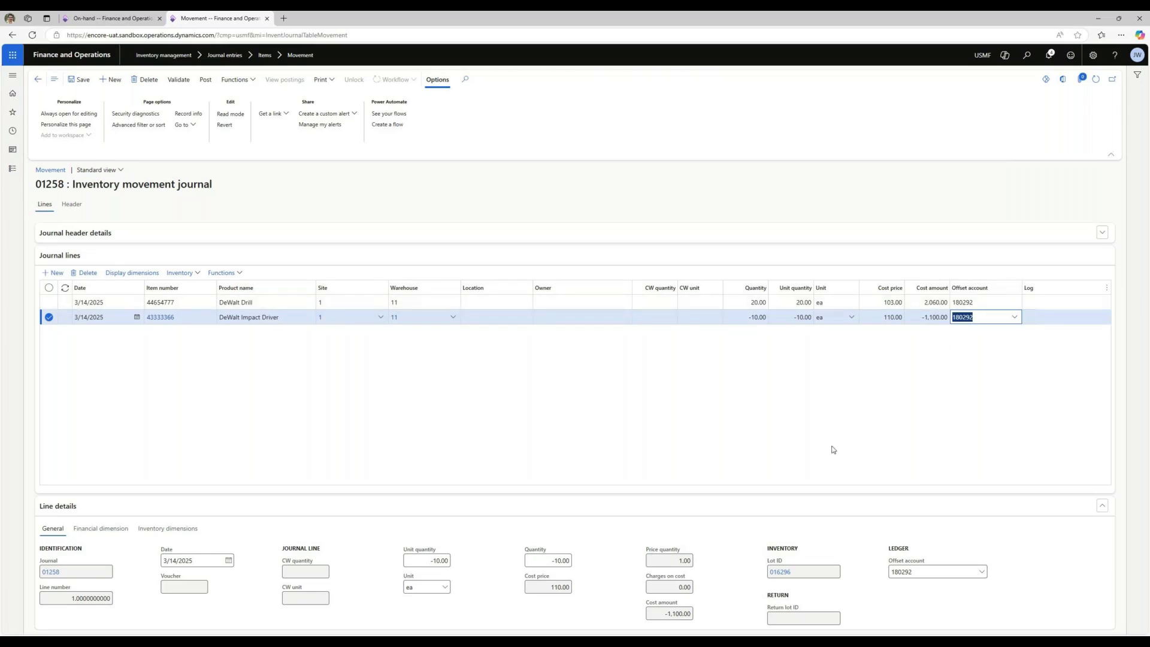
pyautogui.click(325, 386)
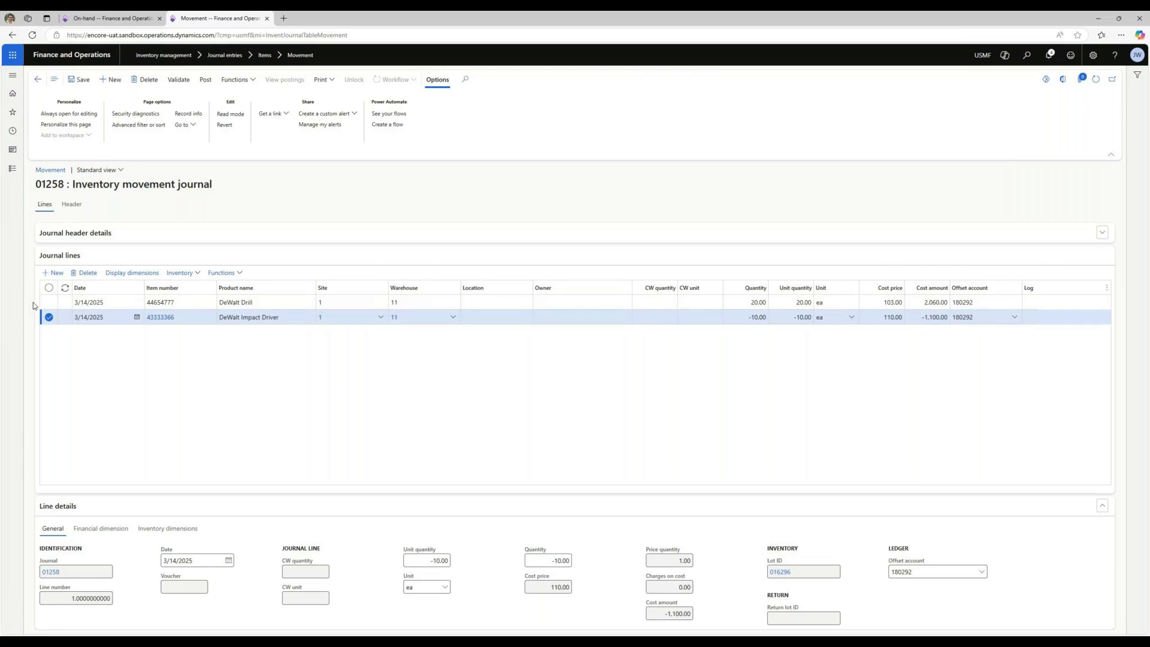
pyautogui.click(49, 317)
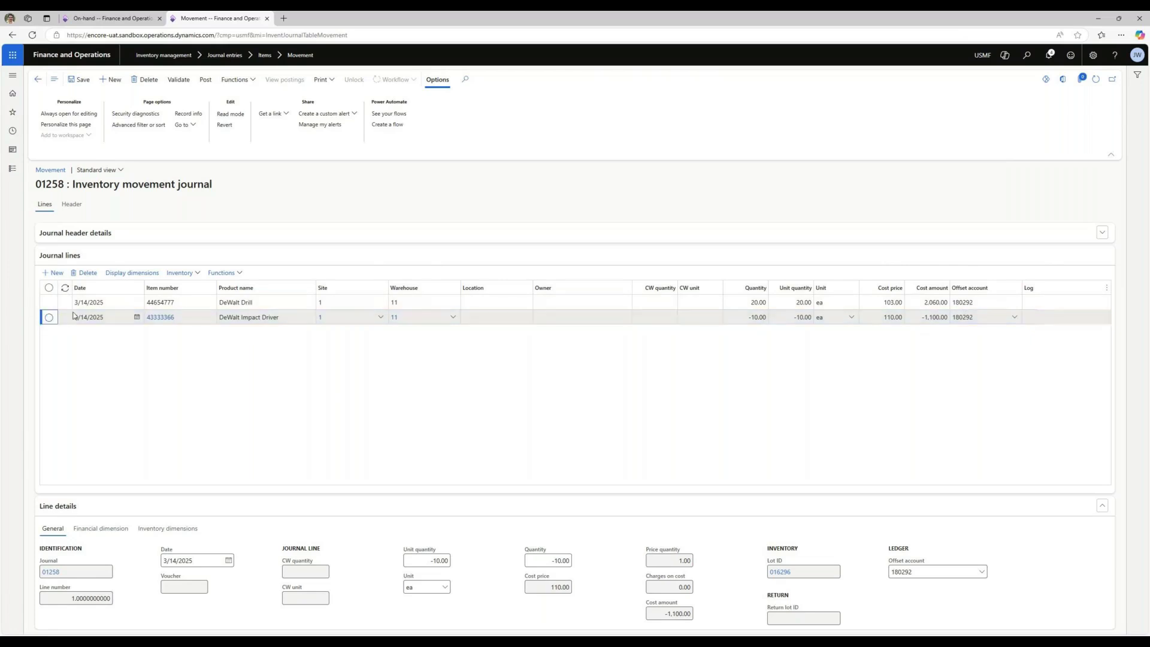
pyautogui.click(207, 80)
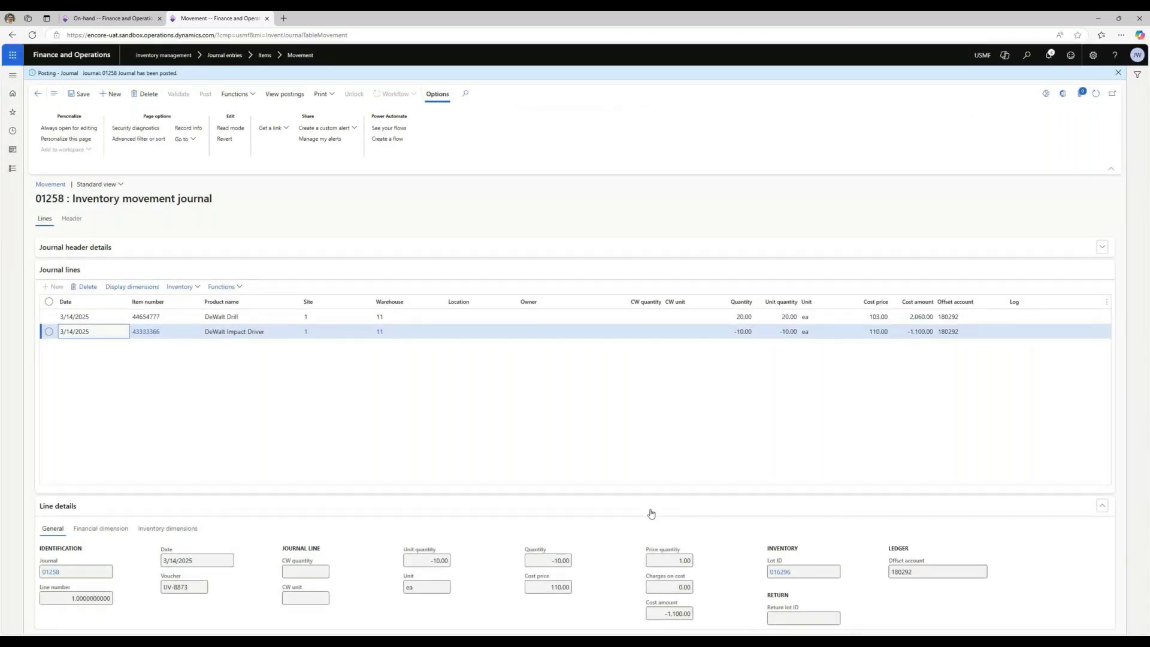
# Refresh the on-hand list and review the inventory transactions of the DeWalt Drill, including its counting entry
pyautogui.click(96, 16)
pyautogui.click(1095, 79)
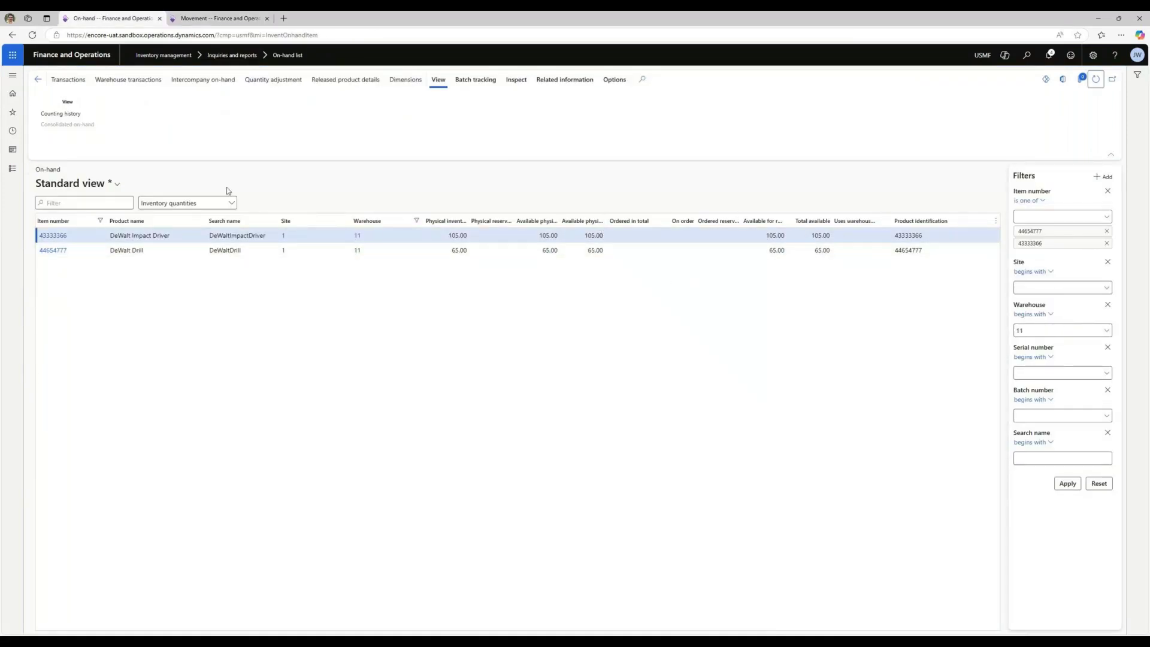
pyautogui.click(85, 251)
pyautogui.click(83, 78)
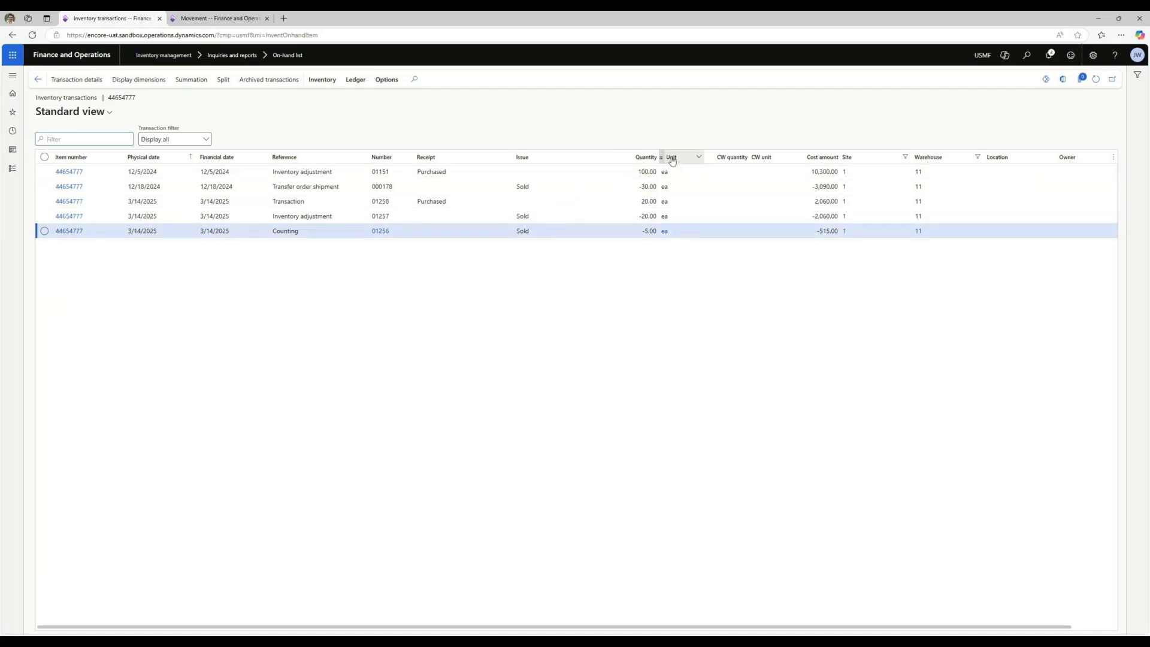
pyautogui.click(313, 232)
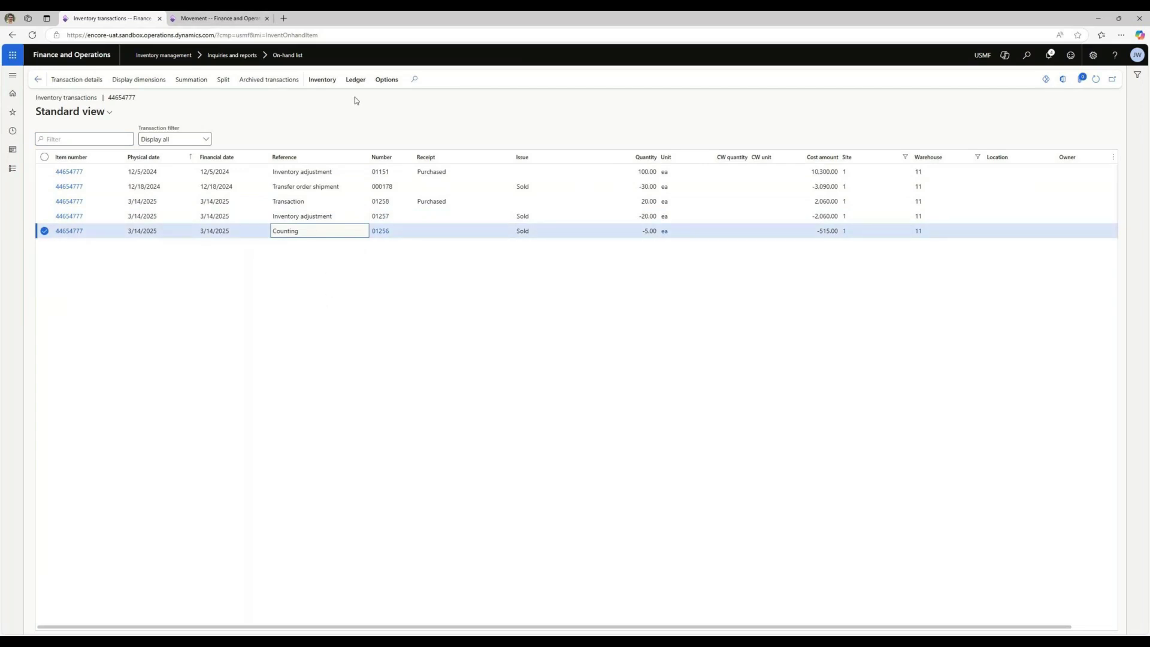
pyautogui.click(38, 79)
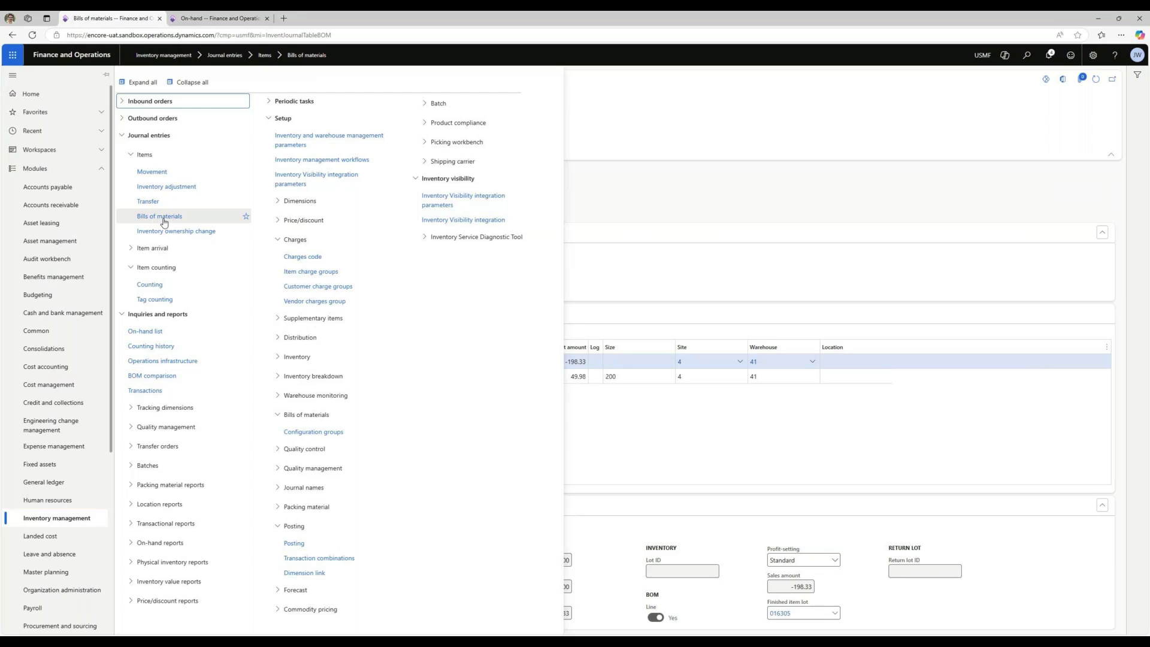
# Create an IBOM bills of materials journal for site 4, warehouse 41
pyautogui.click(159, 216)
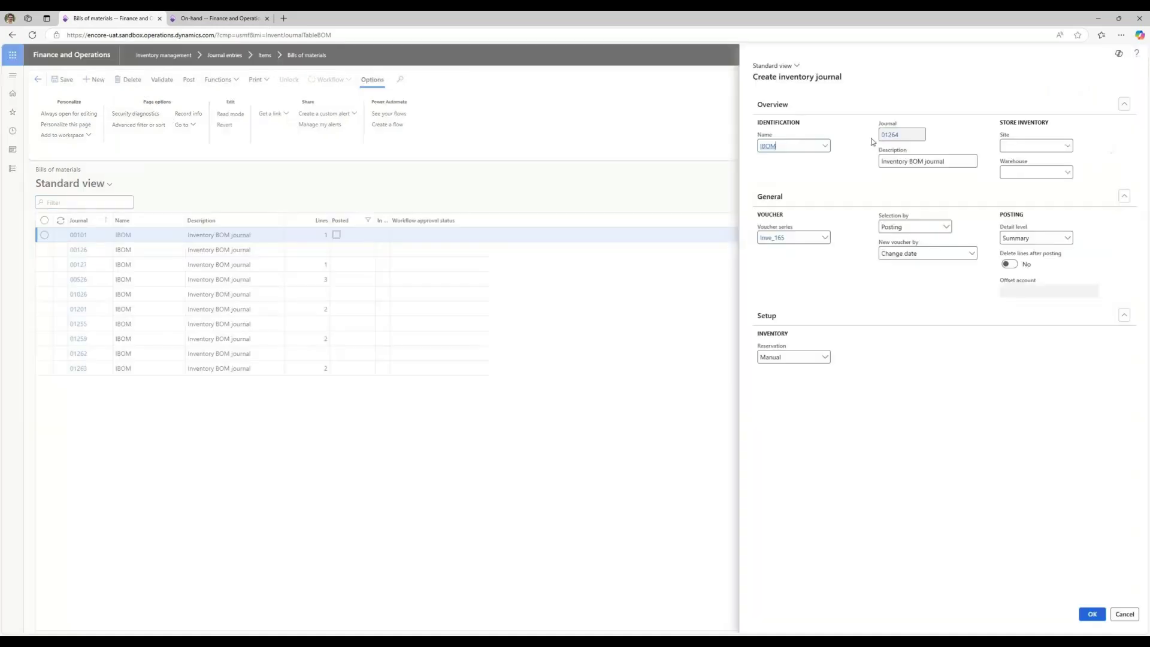
pyautogui.click(1043, 146)
pyautogui.click(1069, 147)
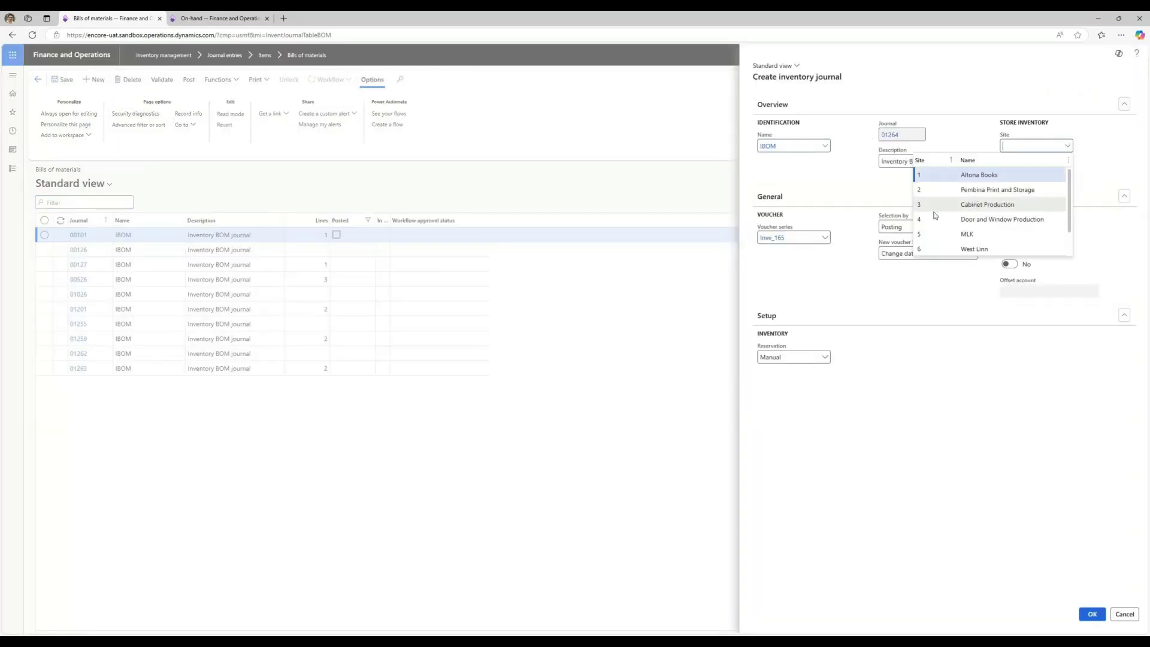
pyautogui.click(1006, 219)
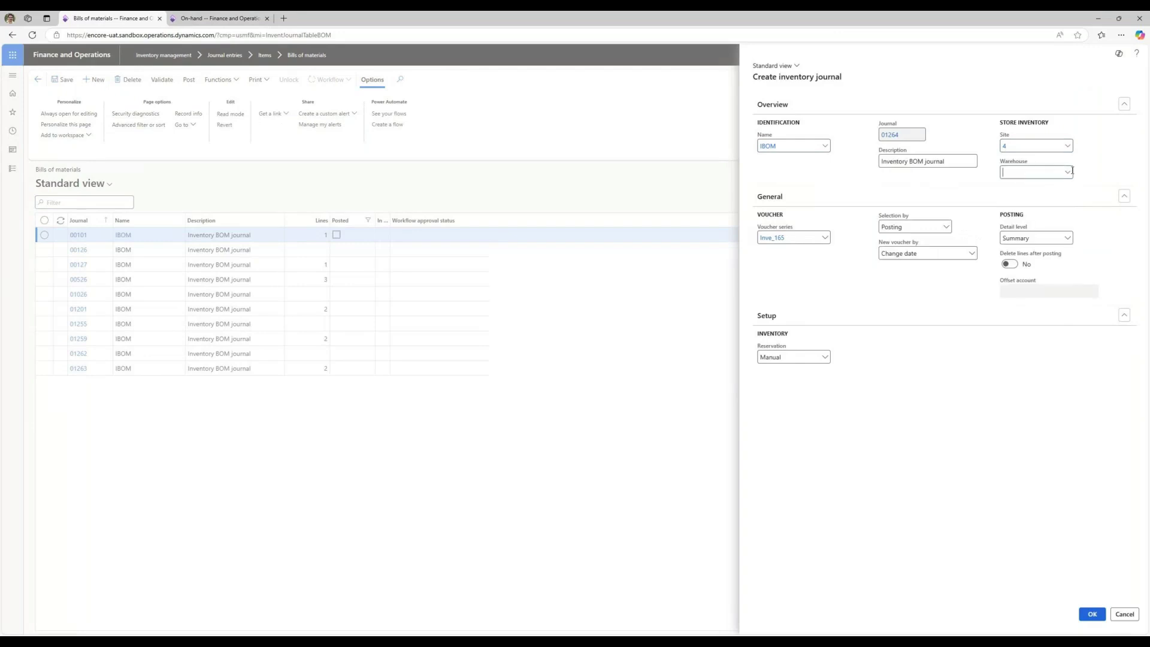
pyautogui.click(1066, 174)
pyautogui.click(847, 202)
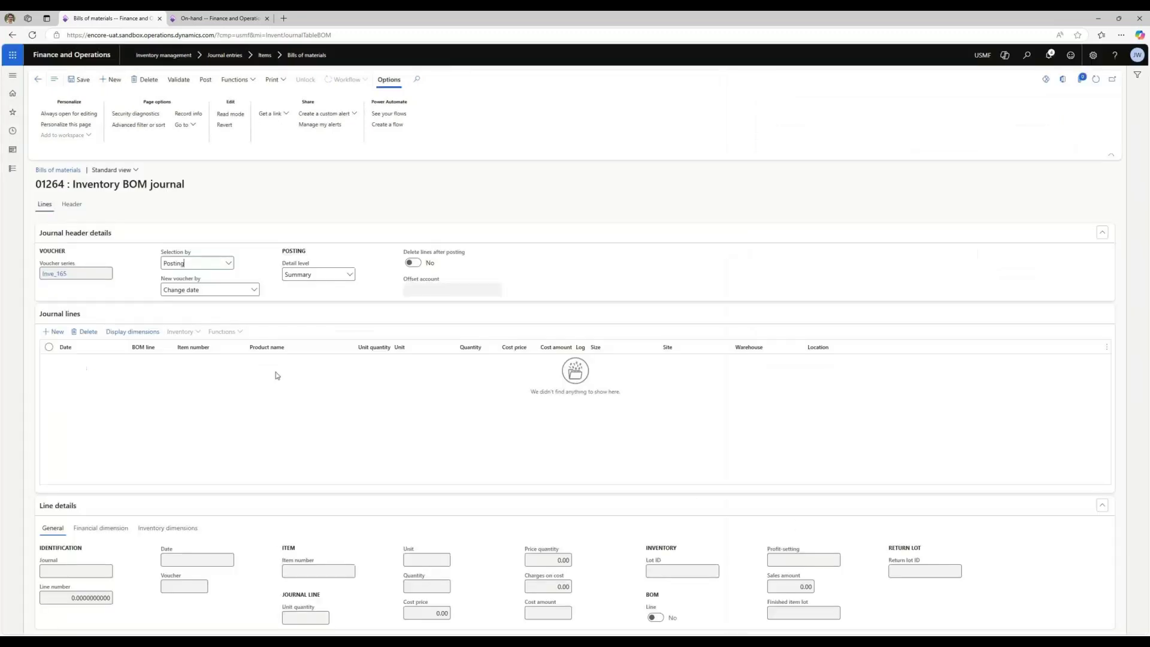
# Add a journal line for the Car Audio System, item D0005, taking the item number from the on-hand list
pyautogui.click(57, 332)
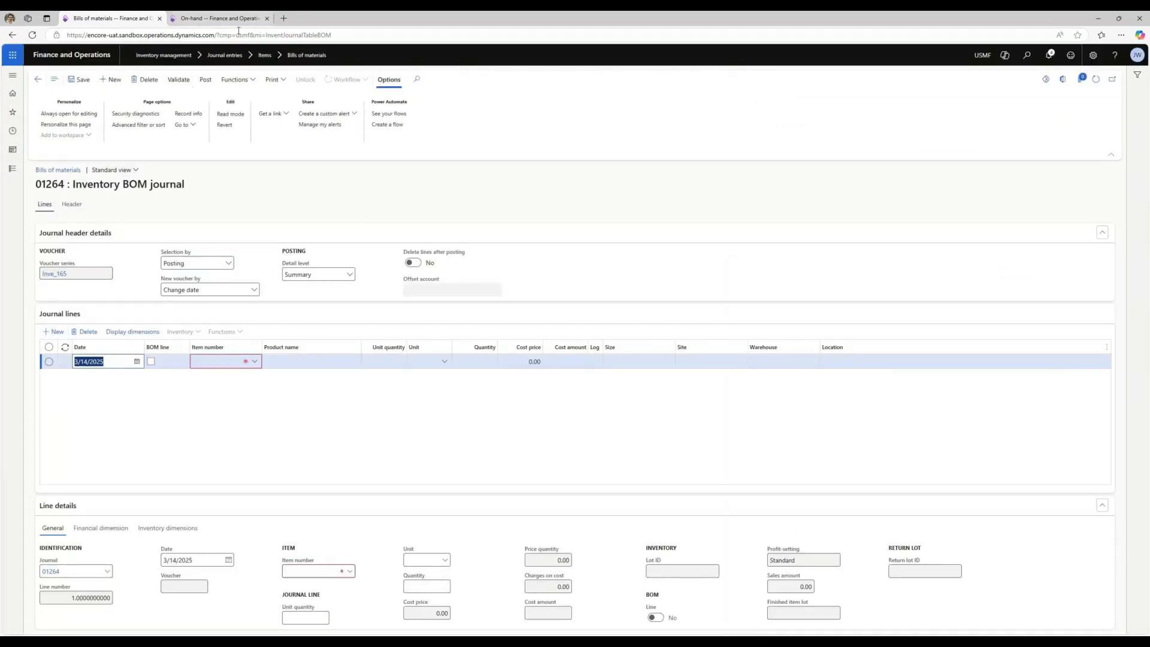
pyautogui.click(219, 18)
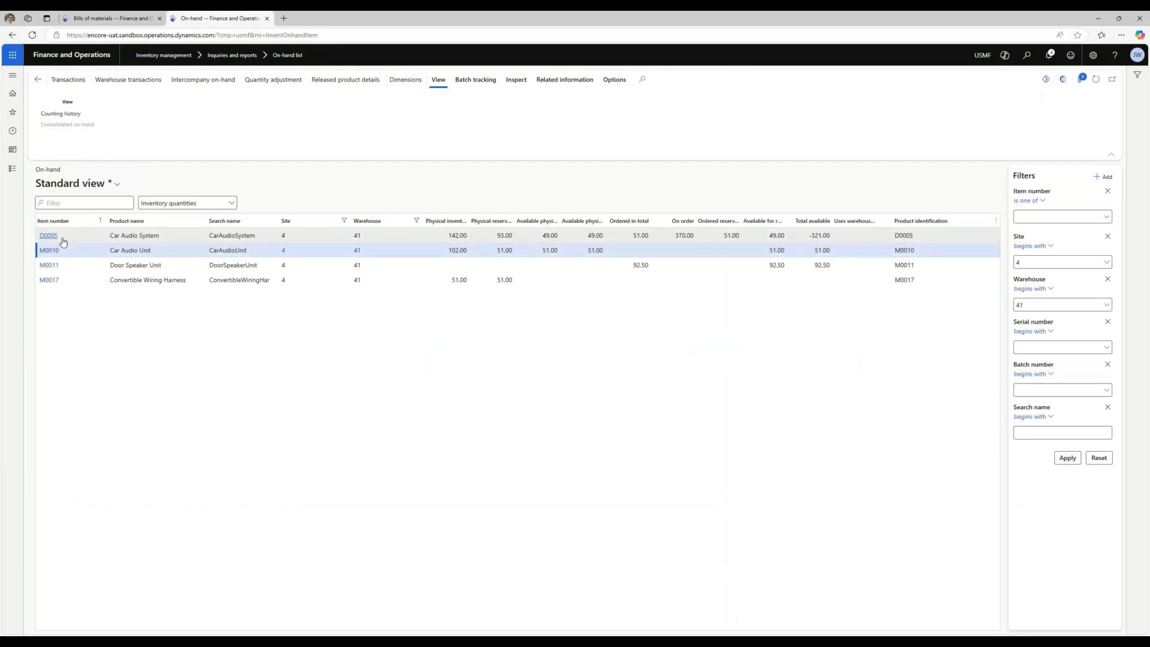
pyautogui.moveTo(52, 238)
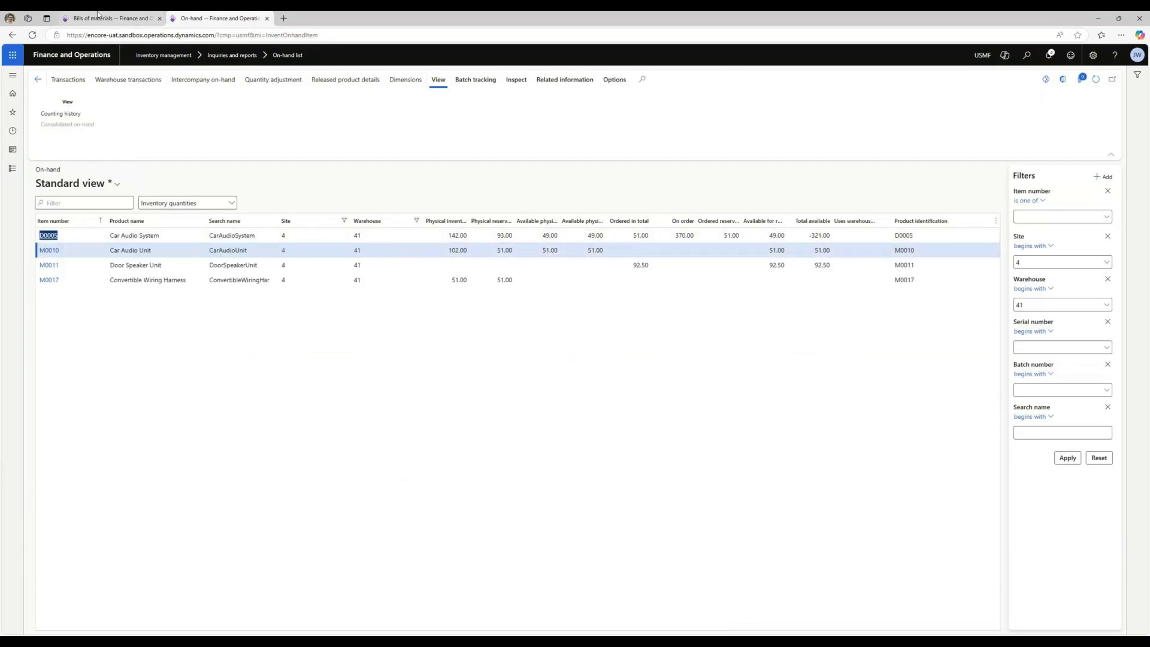
pyautogui.click(108, 18)
pyautogui.write('D0005')
pyautogui.press('Tab')
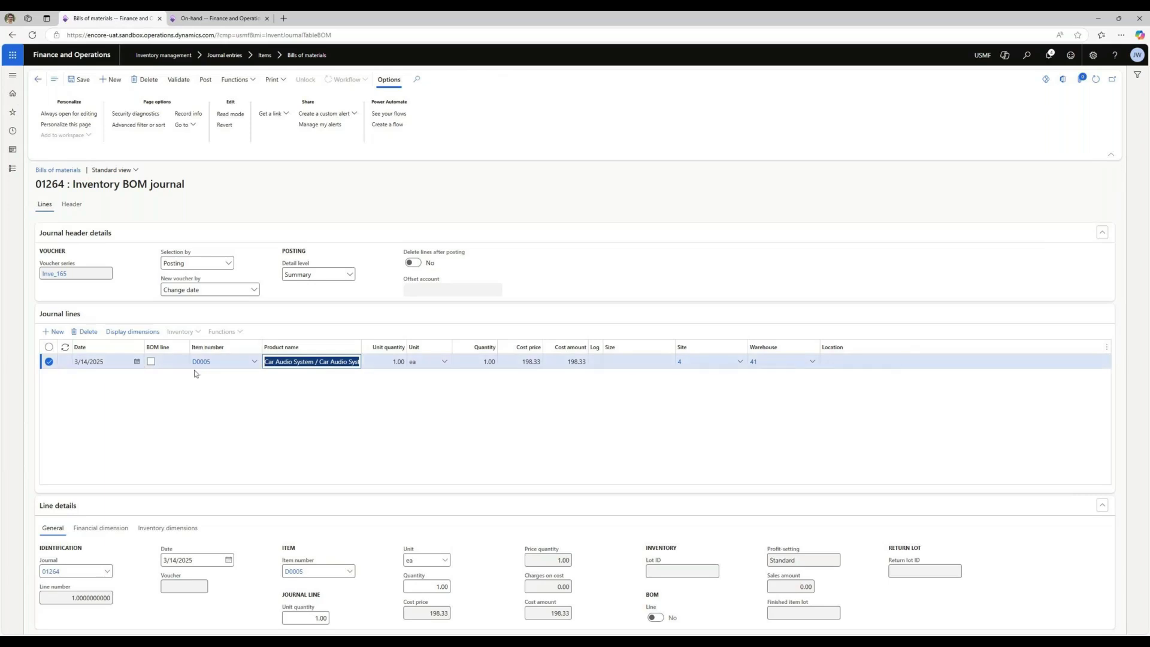
# Add a BOM line for the Car Audio Unit, copying item number M0010 from the on-hand list, with size 200
pyautogui.click(53, 332)
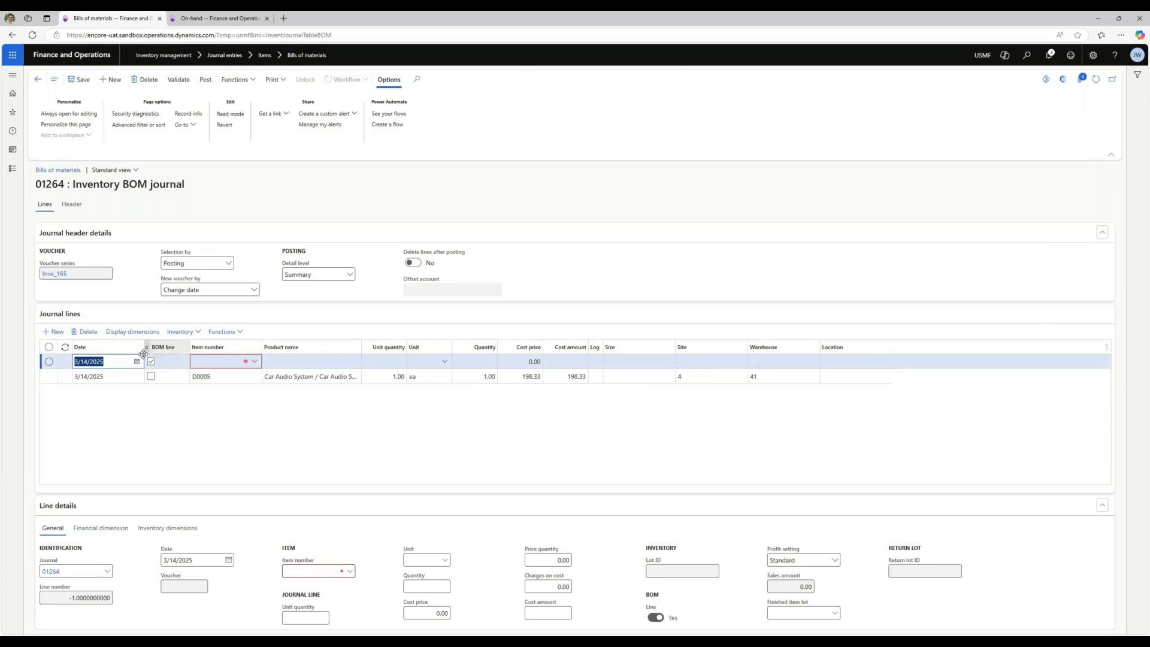
pyautogui.click(208, 15)
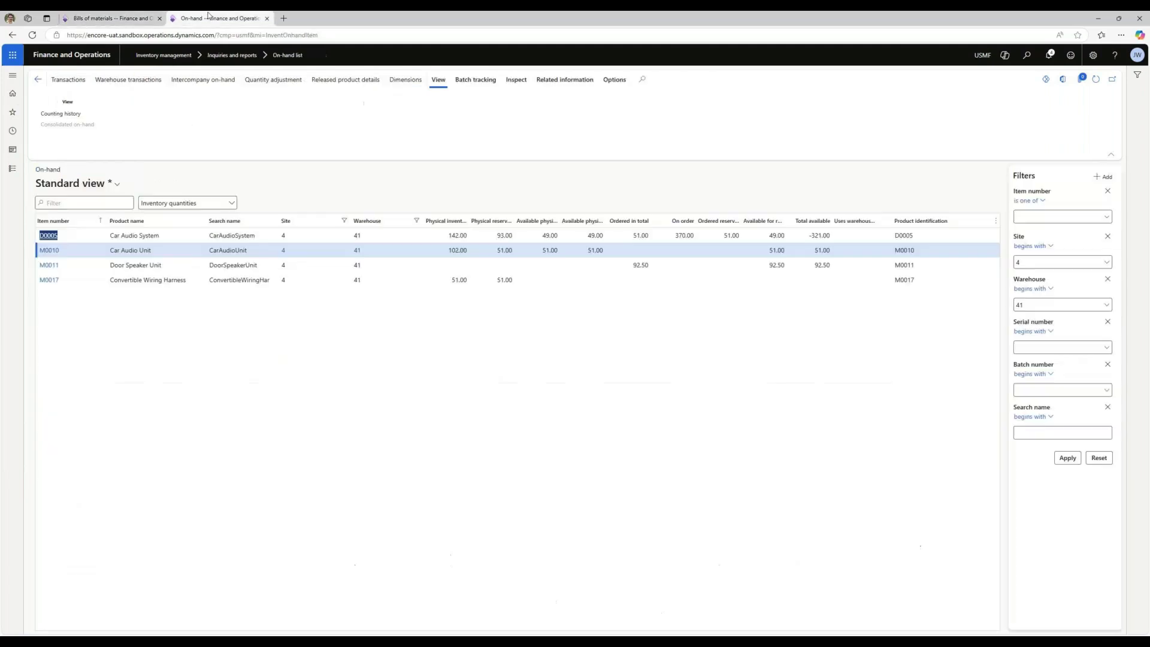
pyautogui.click(68, 254)
pyautogui.hotkey('ctrl', 'c')
pyautogui.click(109, 21)
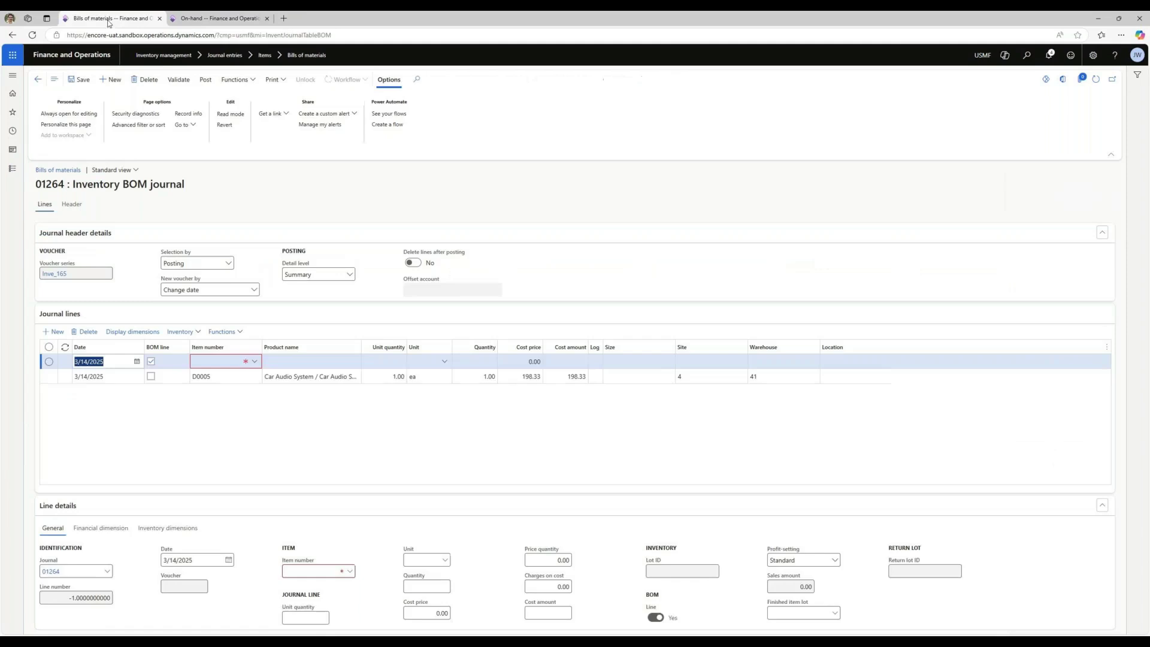
pyautogui.hotkey('ctrl', 'v')
pyautogui.press('Tab')
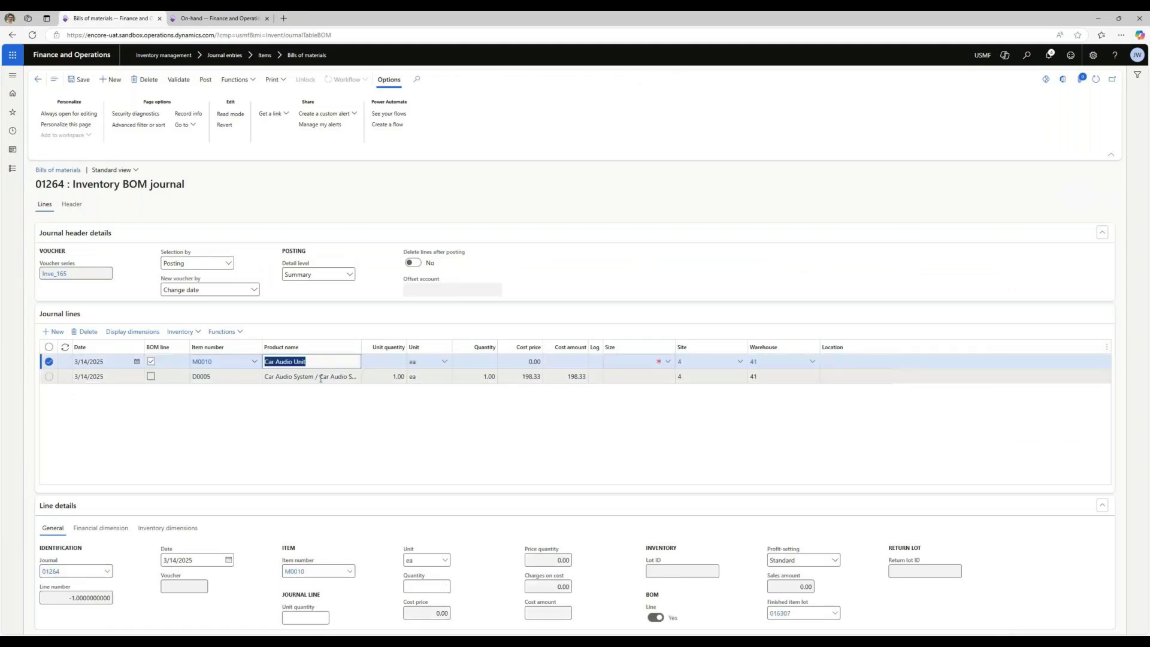
pyautogui.click(669, 362)
pyautogui.click(623, 414)
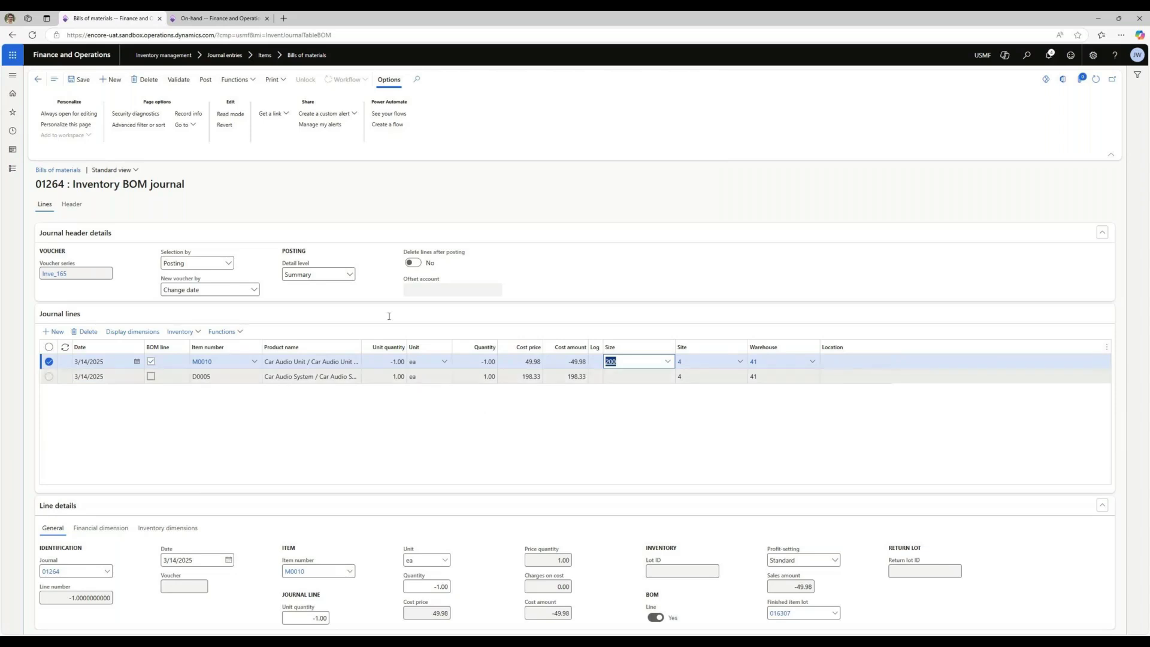
# Post the inventory BOM journal and refresh the on-hand list for site 4, warehouse 41
pyautogui.click(211, 86)
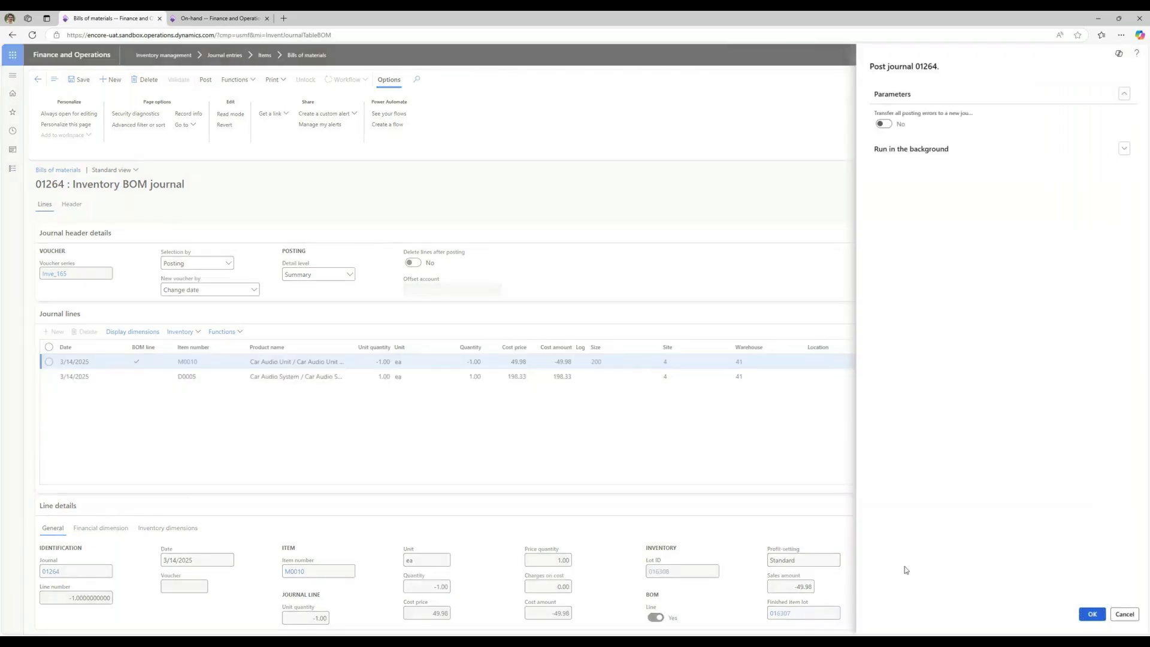
pyautogui.click(255, 25)
pyautogui.click(1094, 85)
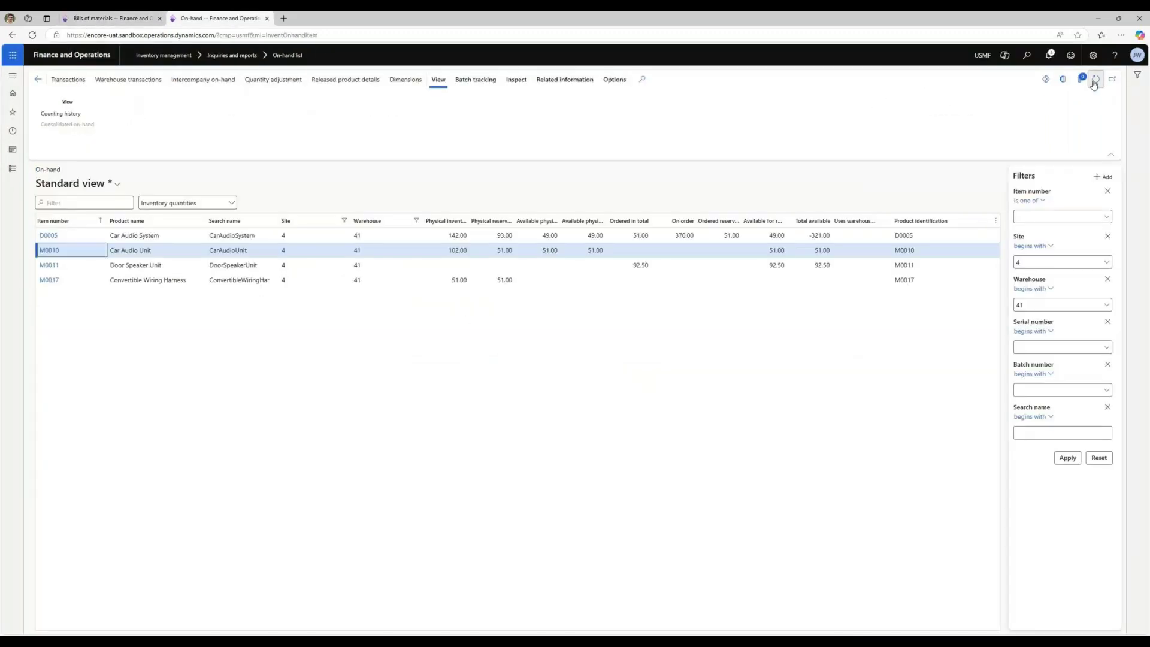
pyautogui.click(1094, 84)
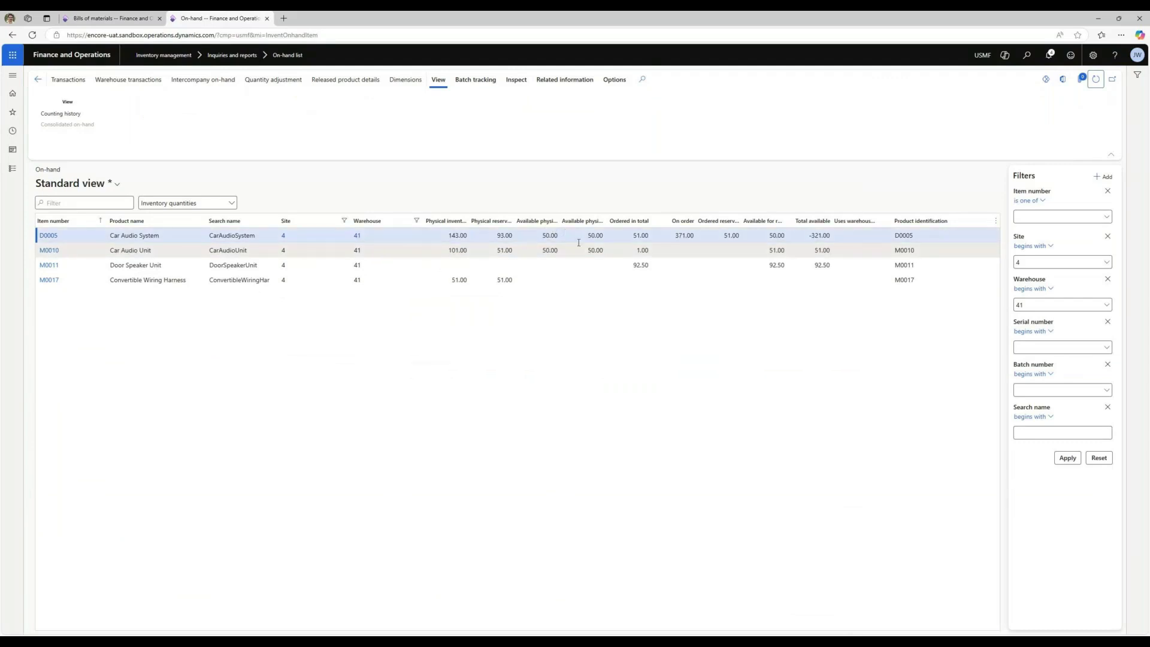